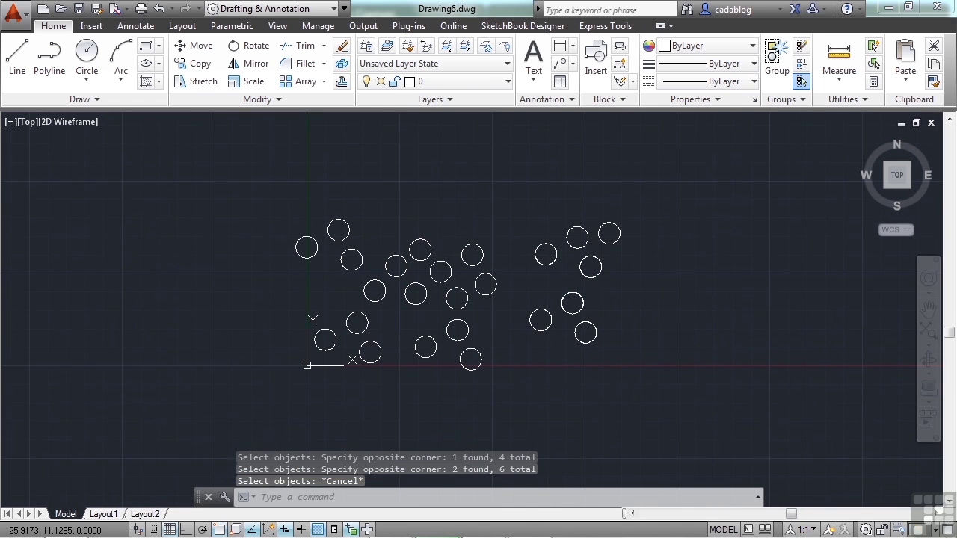
- Open mechanical_example-imperial.dwg from folder 04 through the Application menu's Open command
key("ctrl+o")
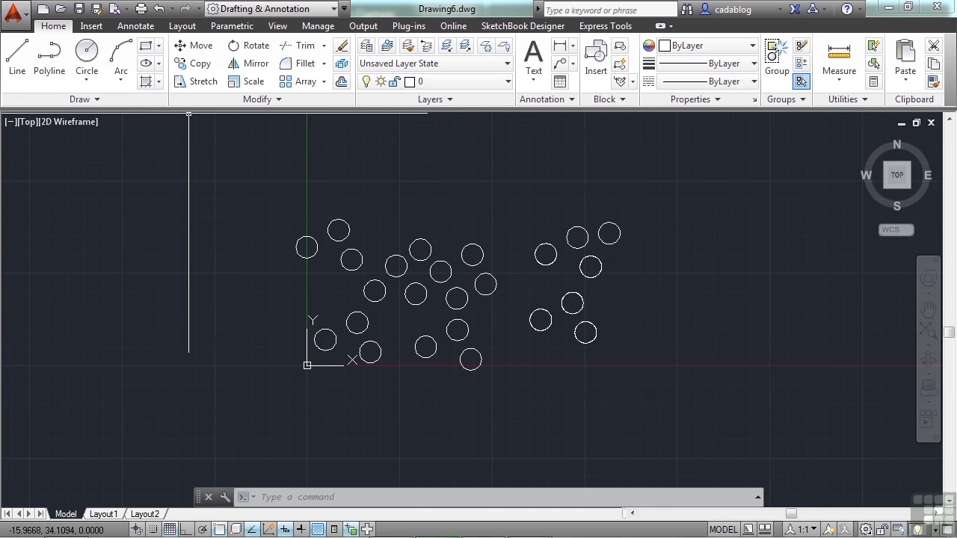
left_click(13, 13)
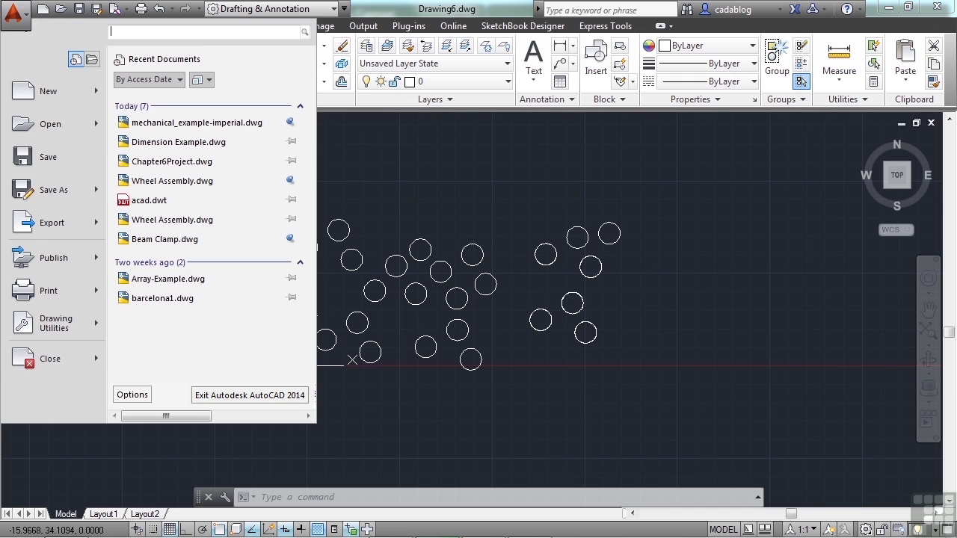
left_click(62, 125)
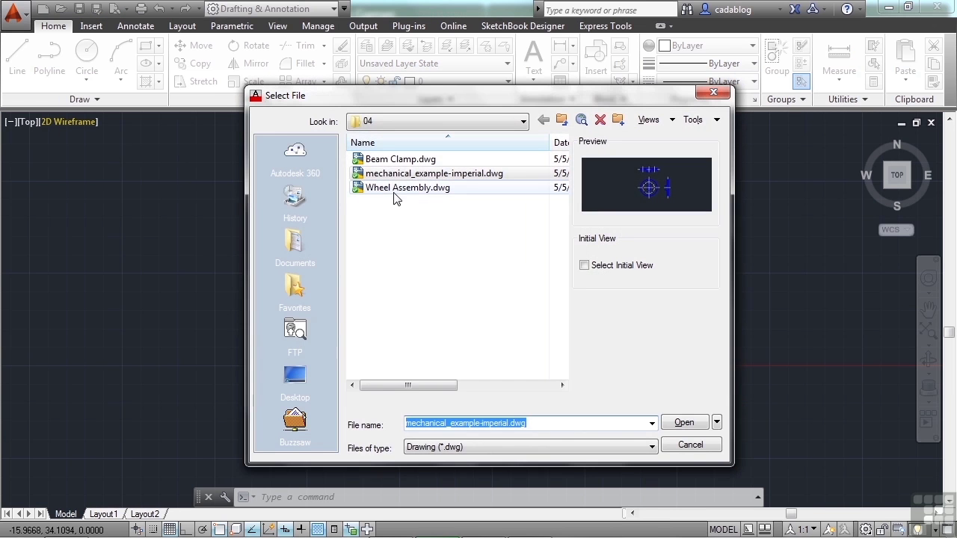
left_click(407, 176)
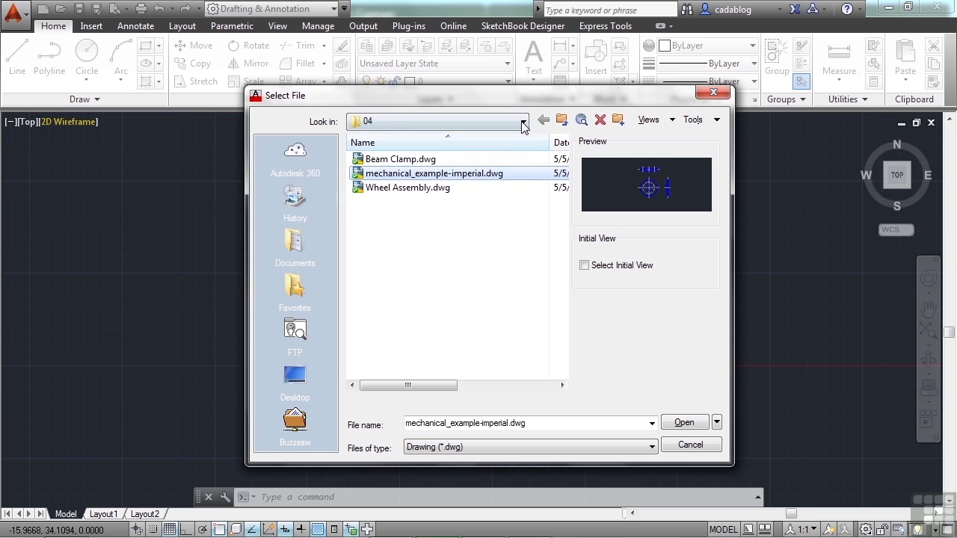
left_click(682, 423)
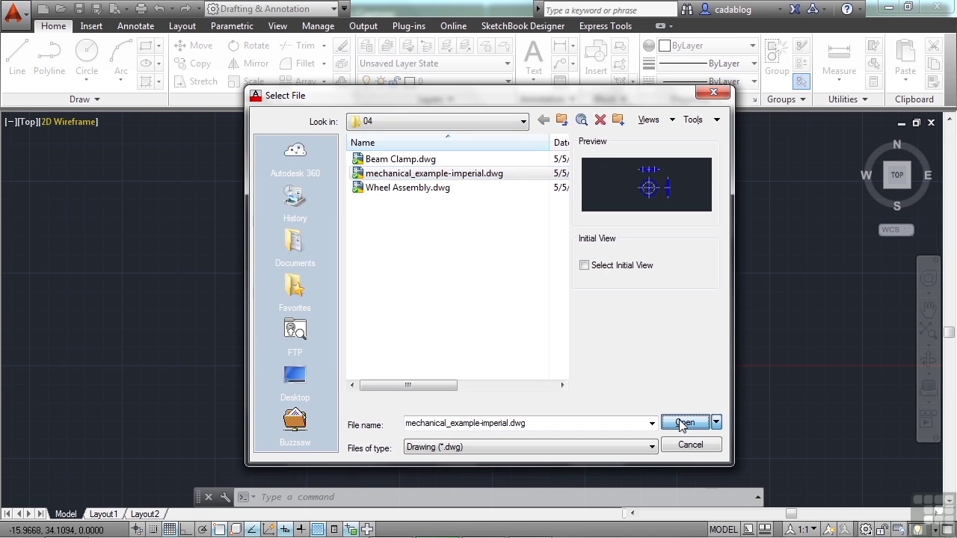
scroll(553, 299, "up", 1)
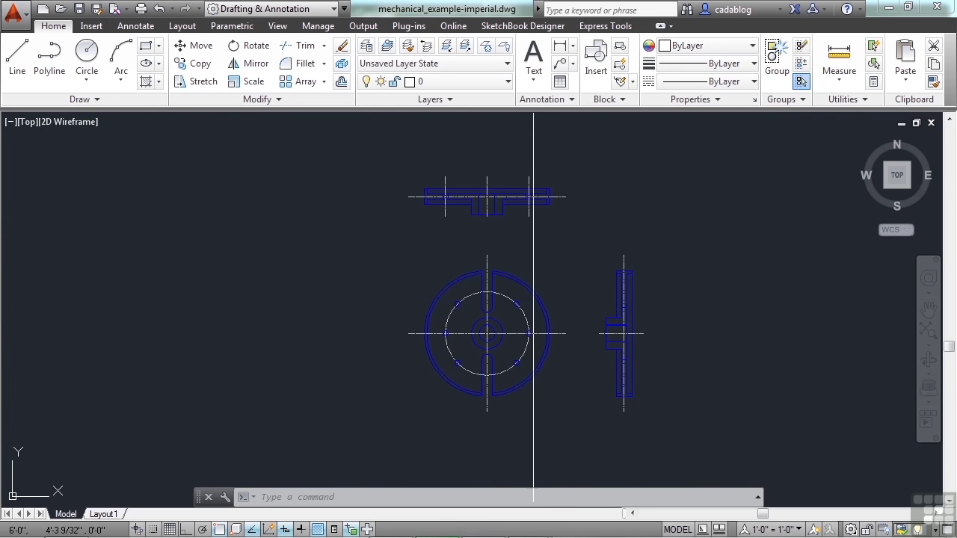
scroll(529, 269, "down", 1)
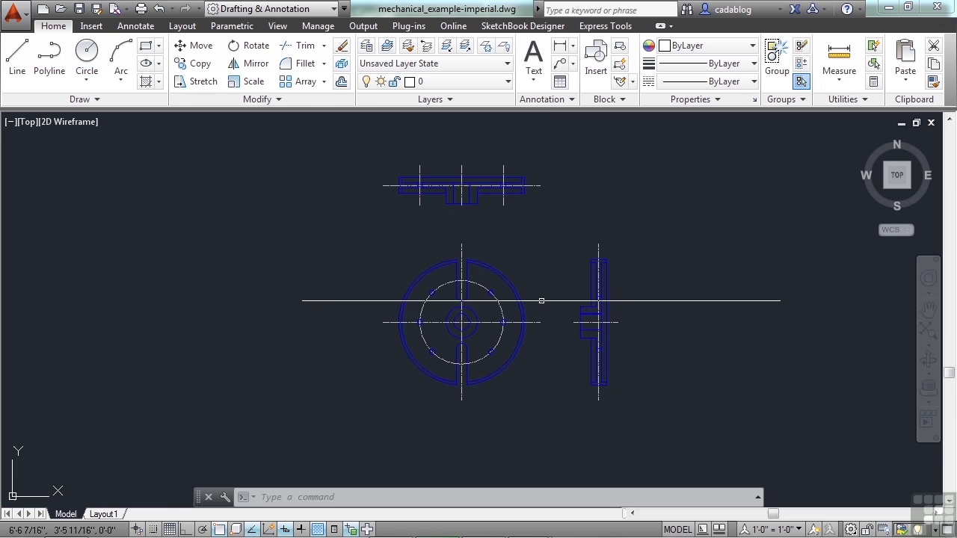
scroll(538, 301, "up", 4)
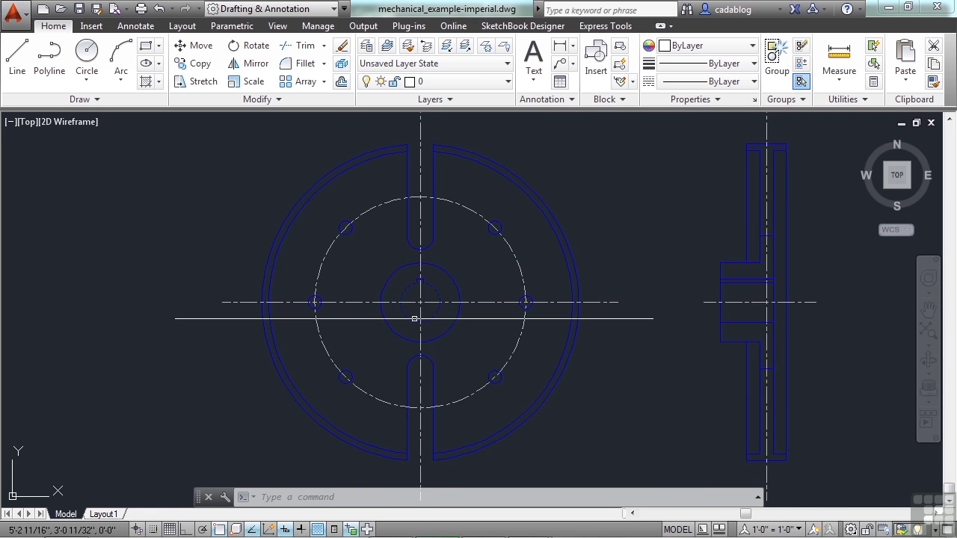
scroll(429, 265, "up", 4)
scroll(419, 199, "down", 3)
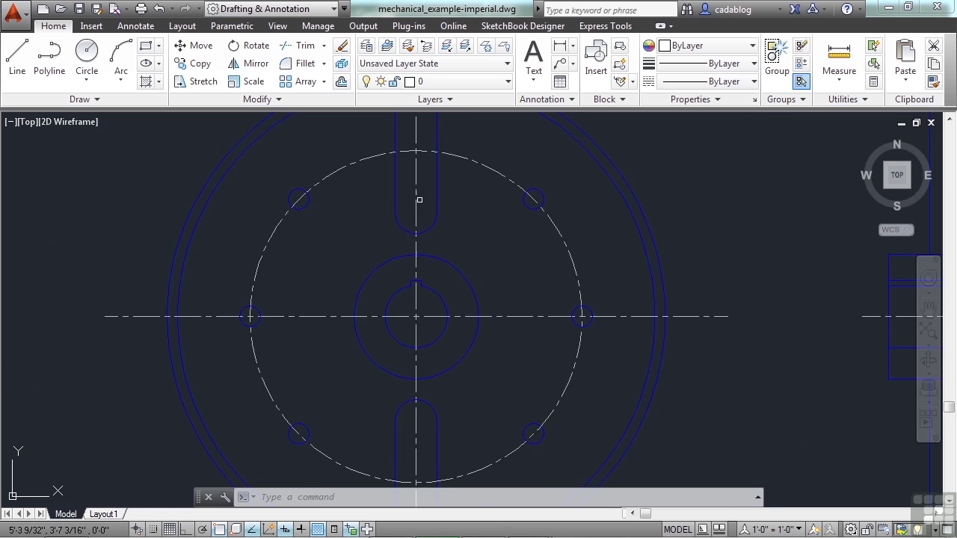
scroll(419, 199, "down", 3)
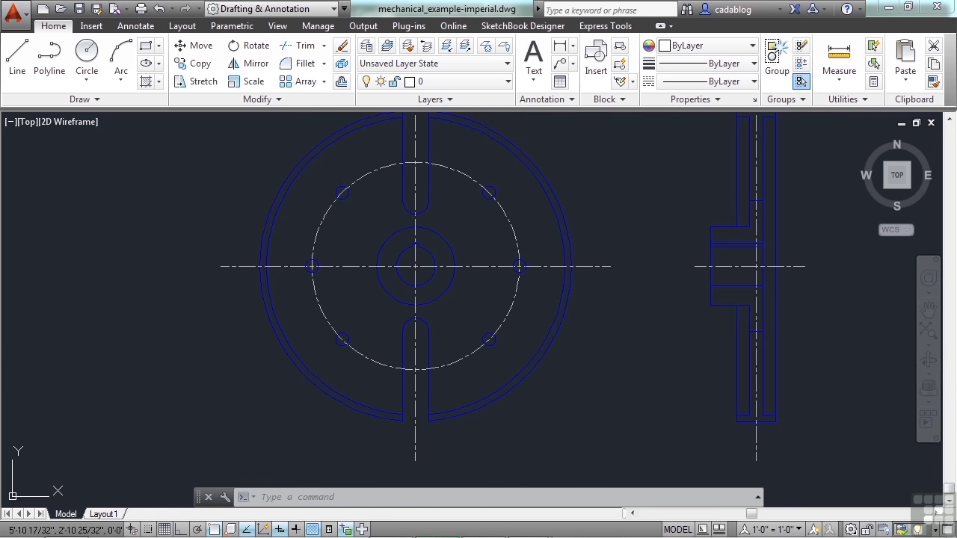
scroll(464, 311, "down", 3)
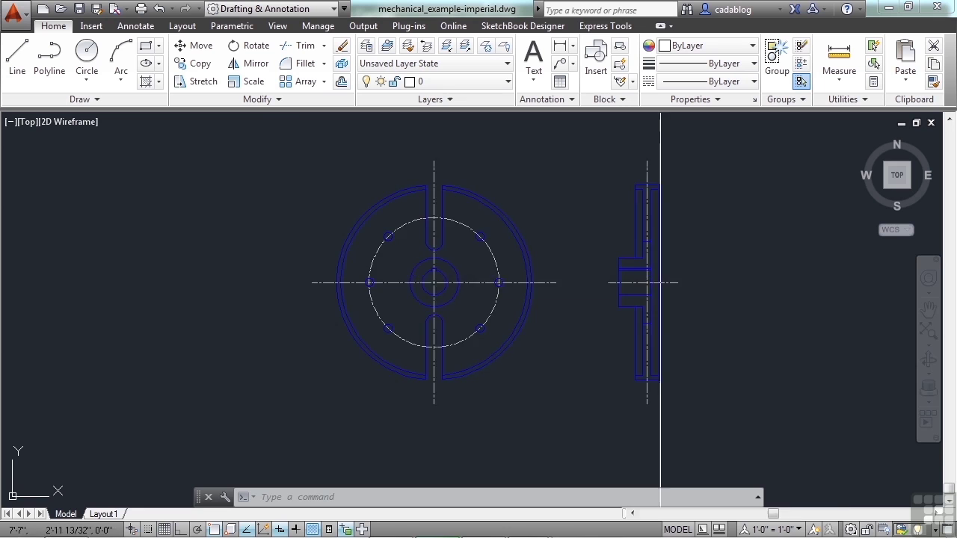
scroll(662, 313, "up", 3)
middle_click_drag(679, 184, 665, 214)
scroll(638, 245, "down", 1)
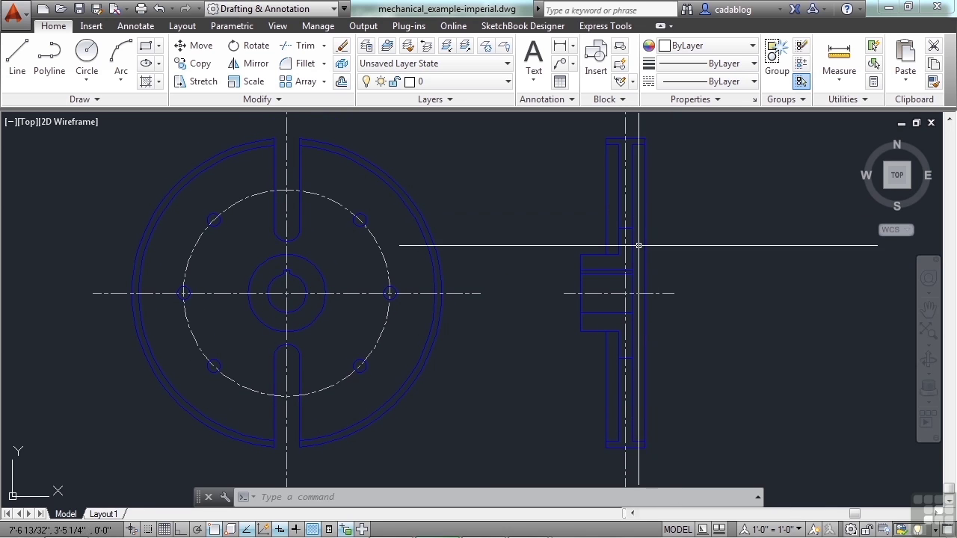
scroll(638, 245, "down", 3)
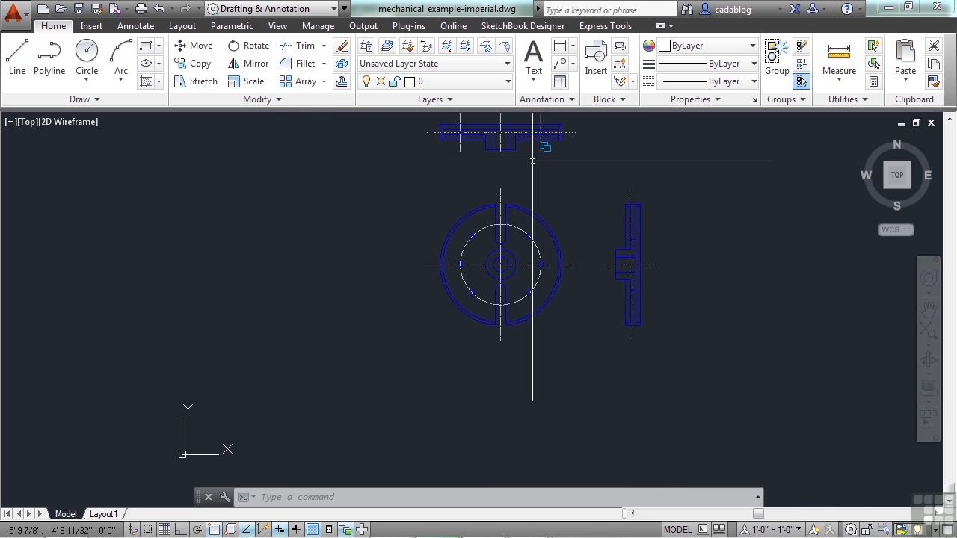
middle_click_drag(545, 205, 513, 228)
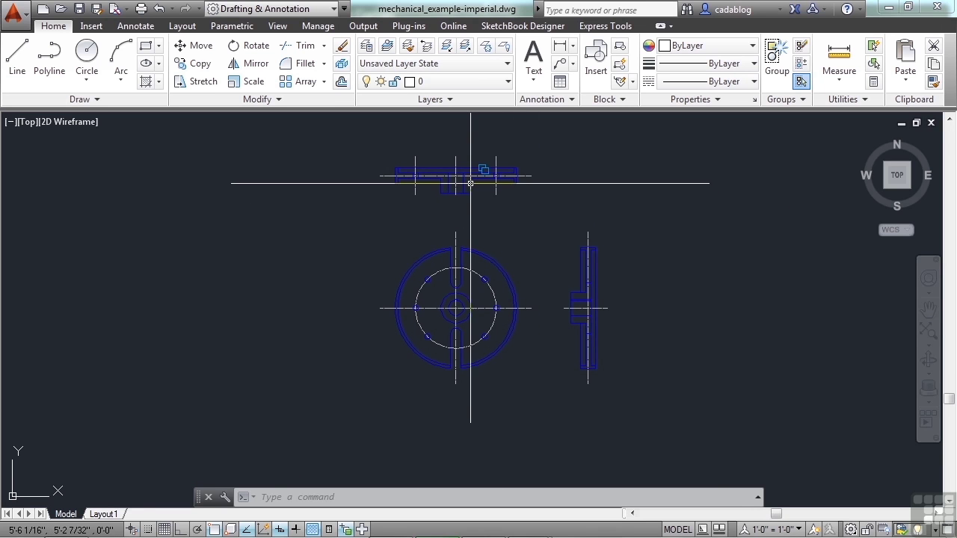
scroll(470, 183, "up", 3)
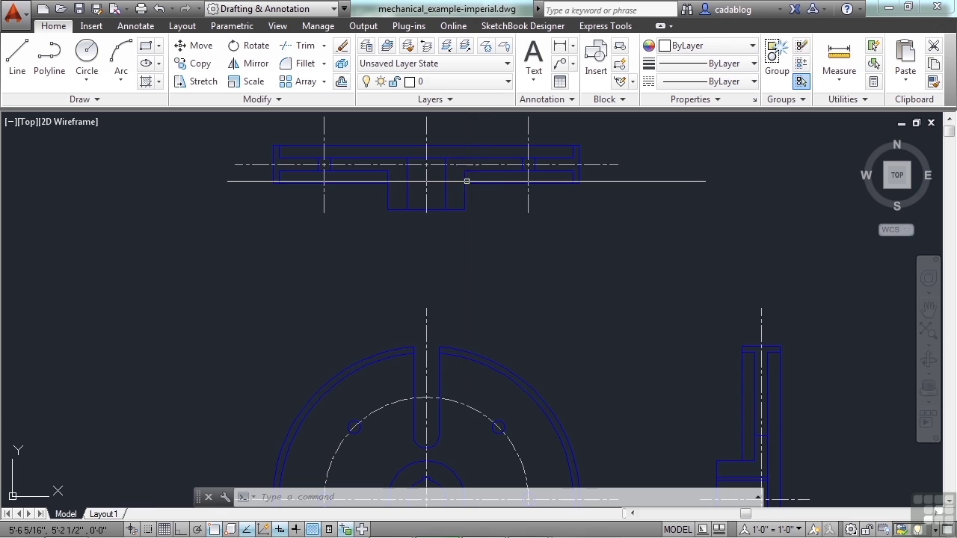
mouse_move(465, 183)
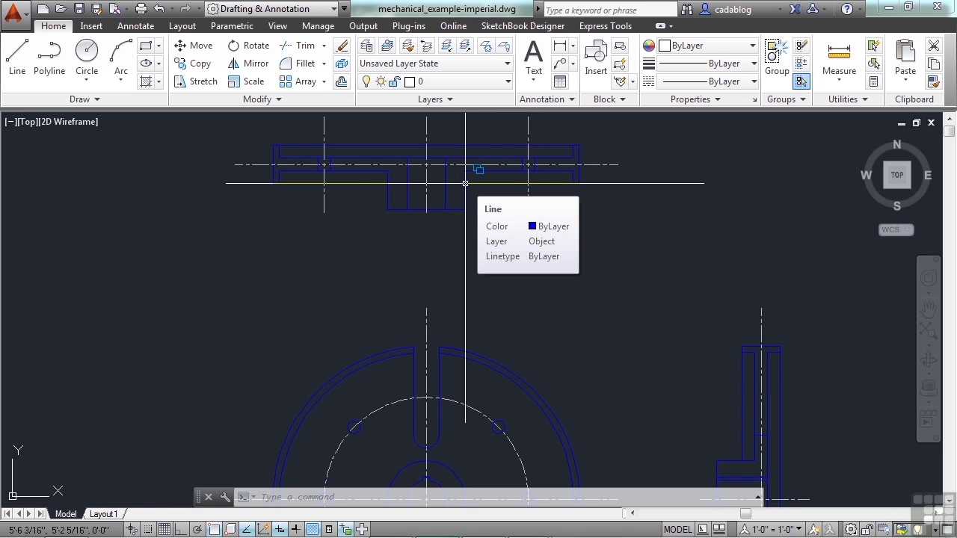
scroll(464, 183, "up", 5)
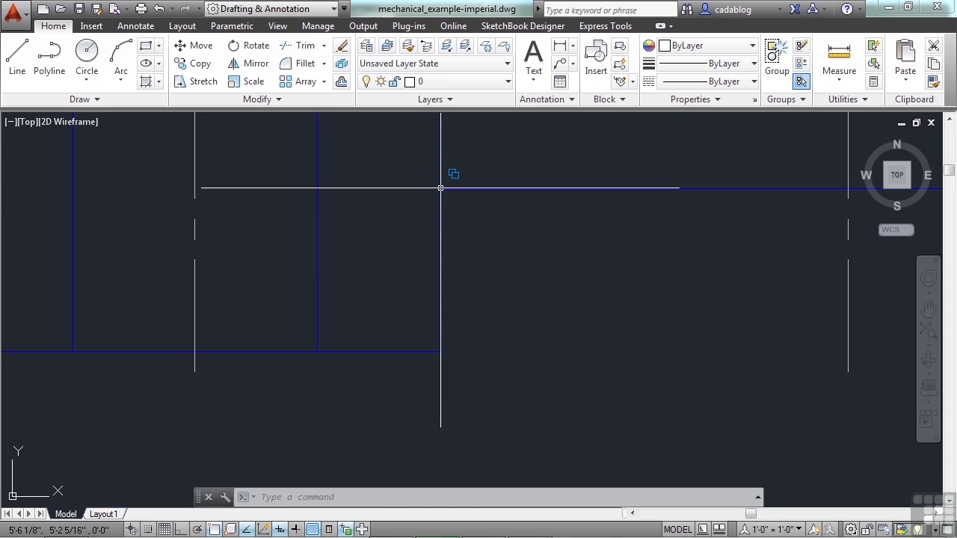
left_click(440, 188)
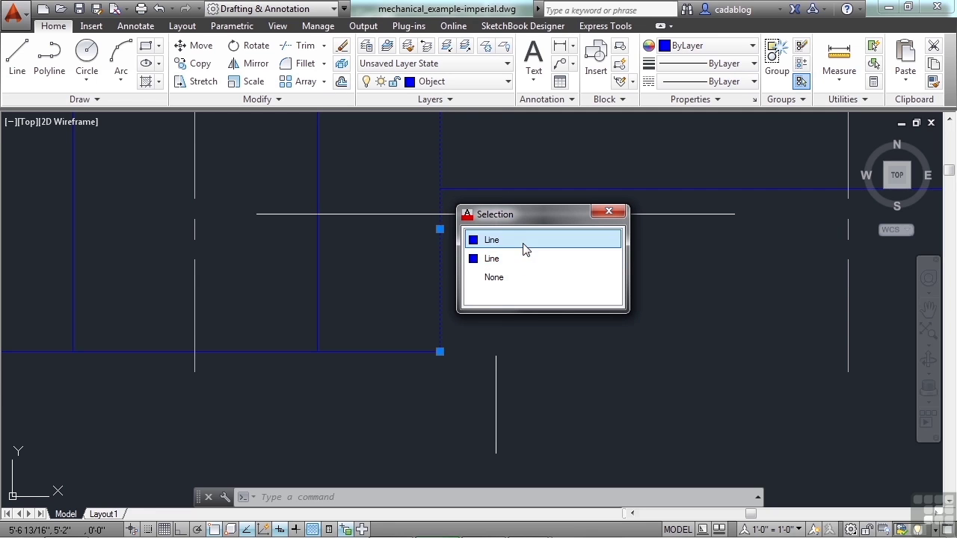
left_click(498, 278)
scroll(565, 279, "down", 3)
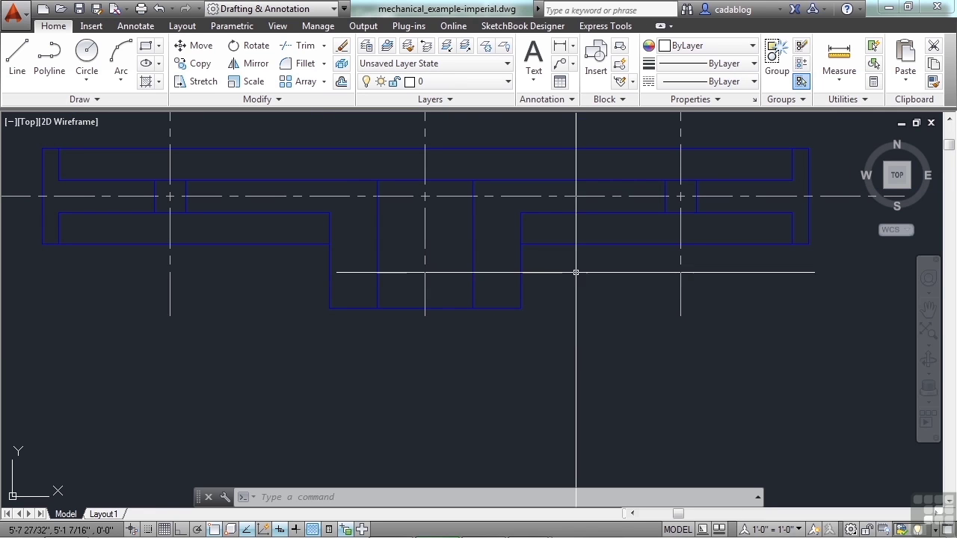
scroll(576, 279, "down", 5)
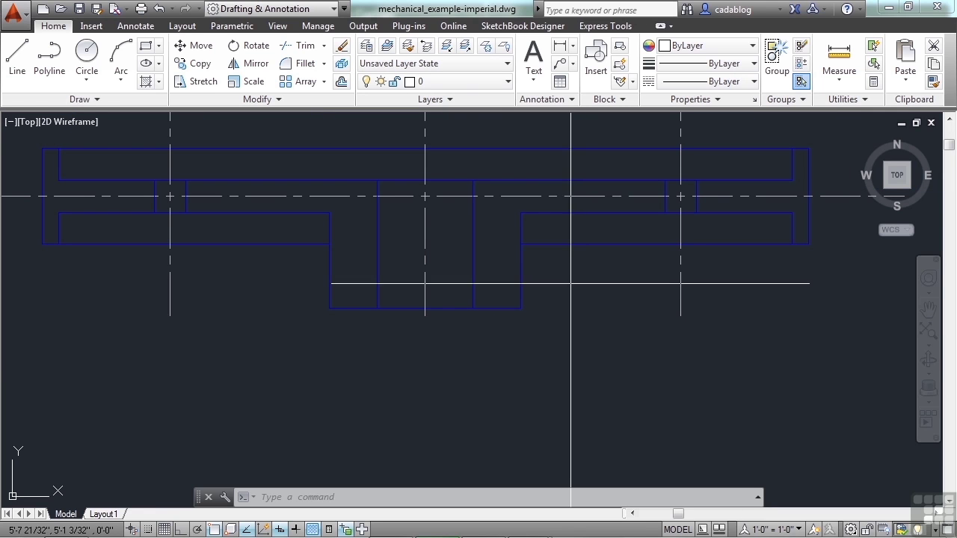
- Centre the flywheel front view and click a bolt hole, choosing None in Selection cycling
middle_click_drag(544, 417, 557, 300)
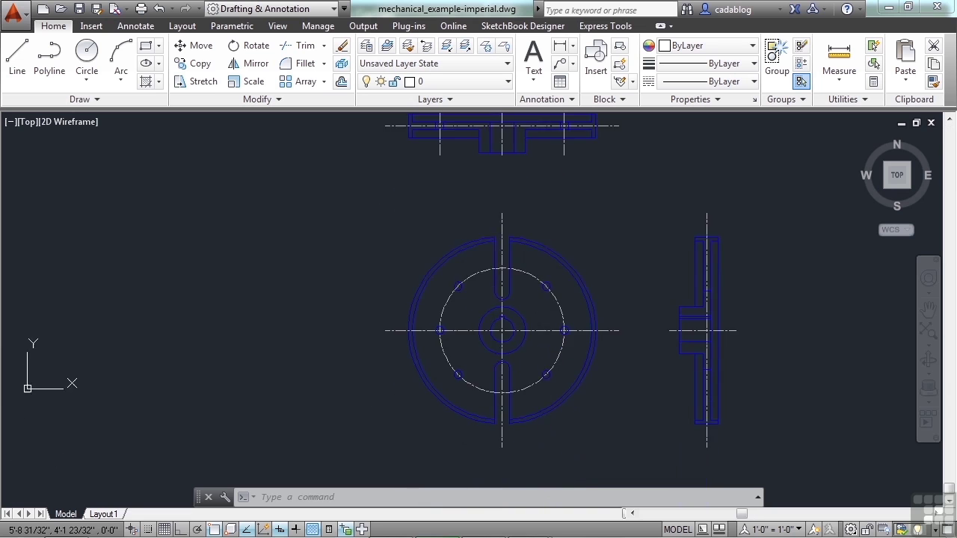
scroll(557, 298, "up", 7)
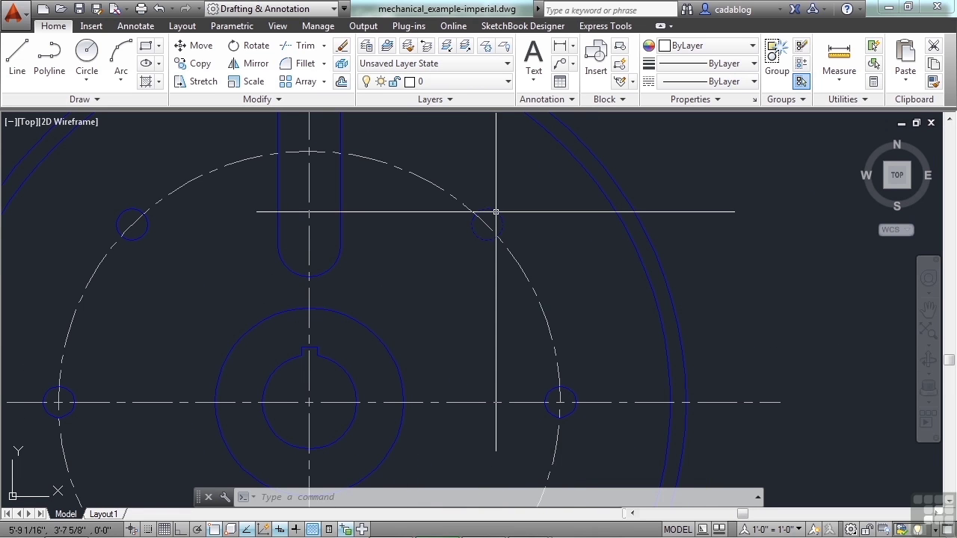
left_click(496, 212)
scroll(534, 208, "down", 4)
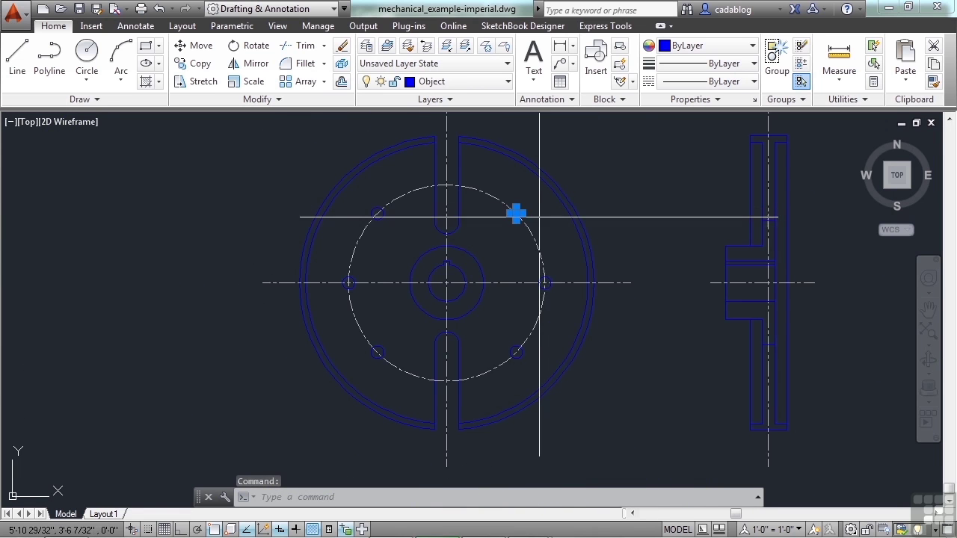
left_click(547, 282)
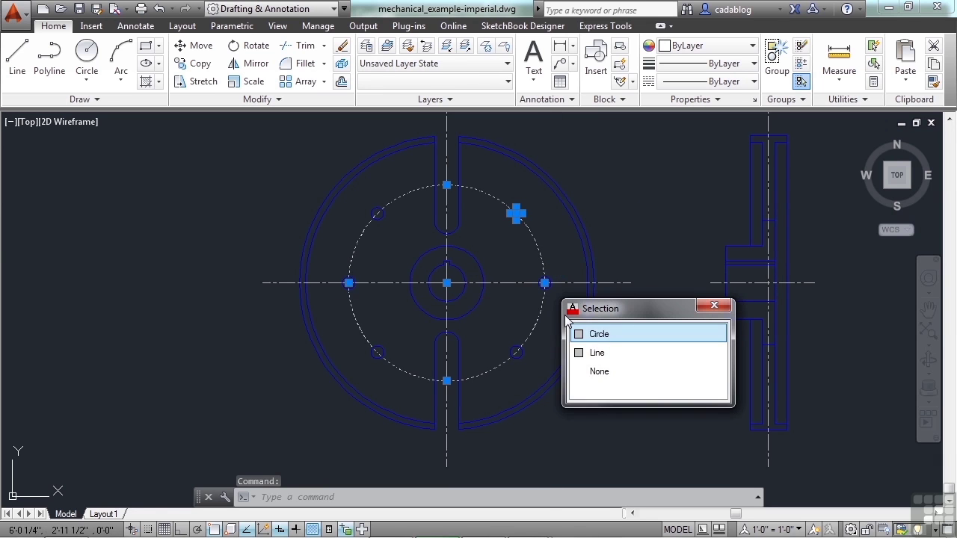
left_click(600, 371)
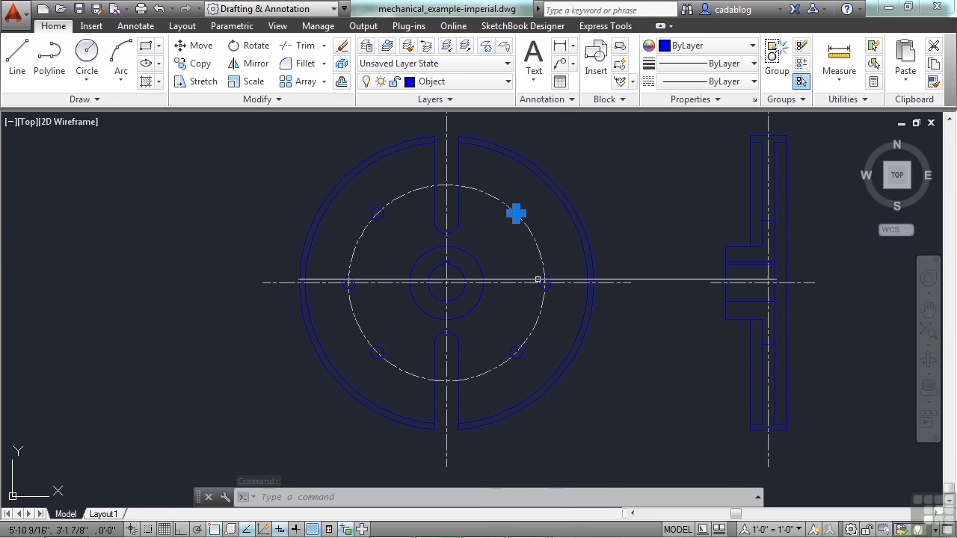
- Window-select the right bolt hole, clear it, then select the upper-right bolt hole
scroll(528, 267, "up", 2)
left_click(529, 272)
left_click(594, 336)
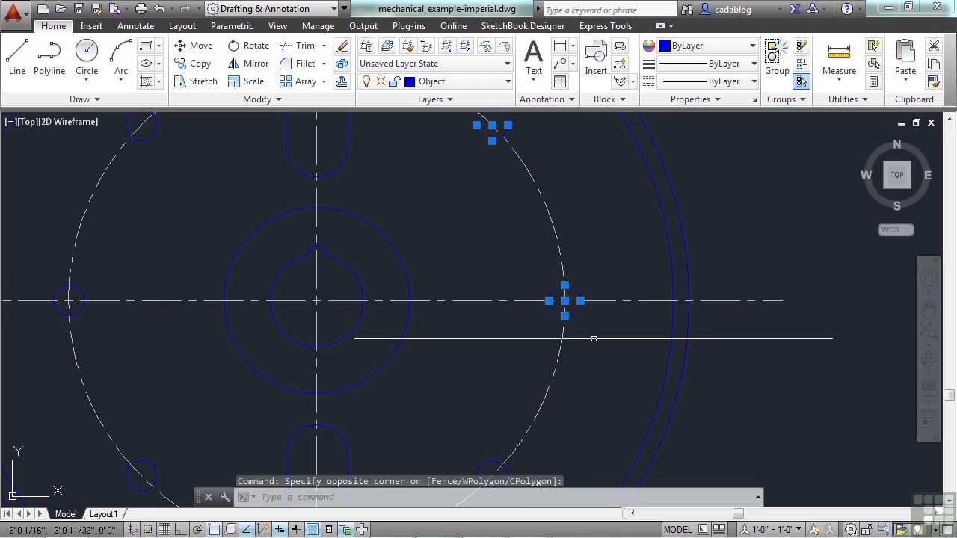
key("Escape")
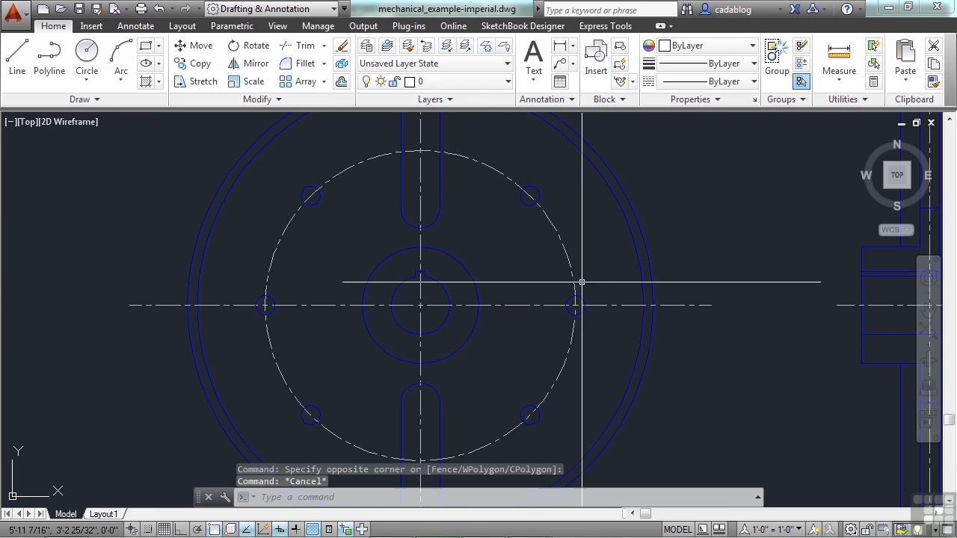
scroll(531, 263, "down", 3)
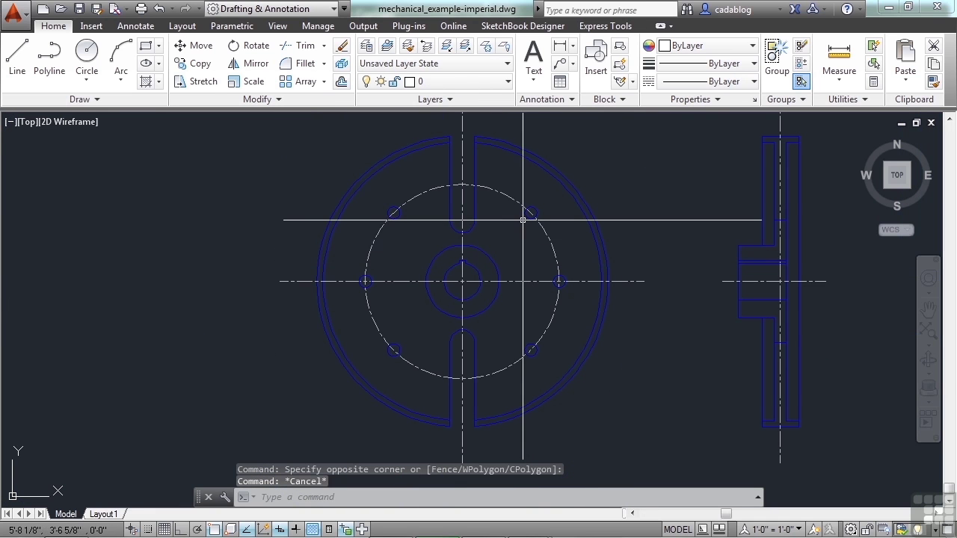
left_click(529, 217)
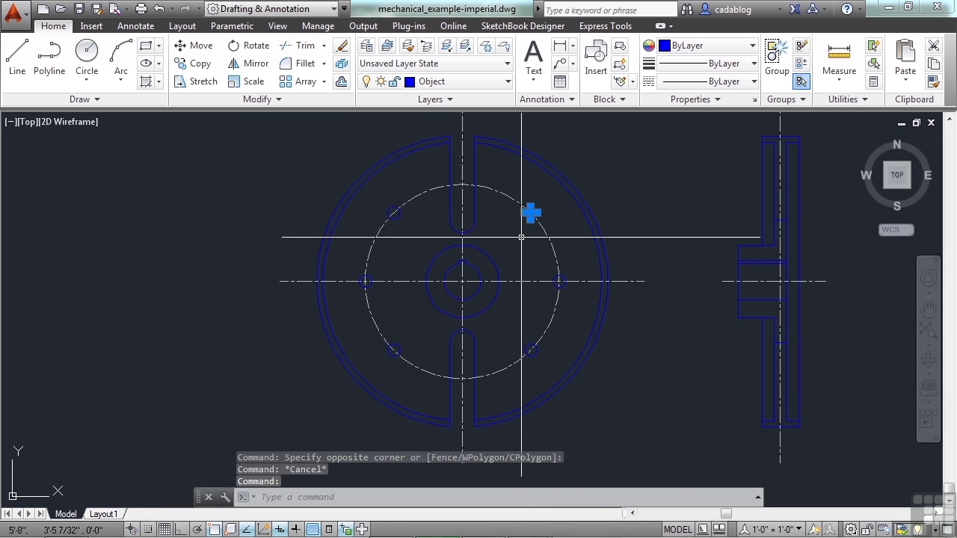
- Select Similar from the bolt hole, then Shift-window the hub circle out of the selection
right_click(521, 237)
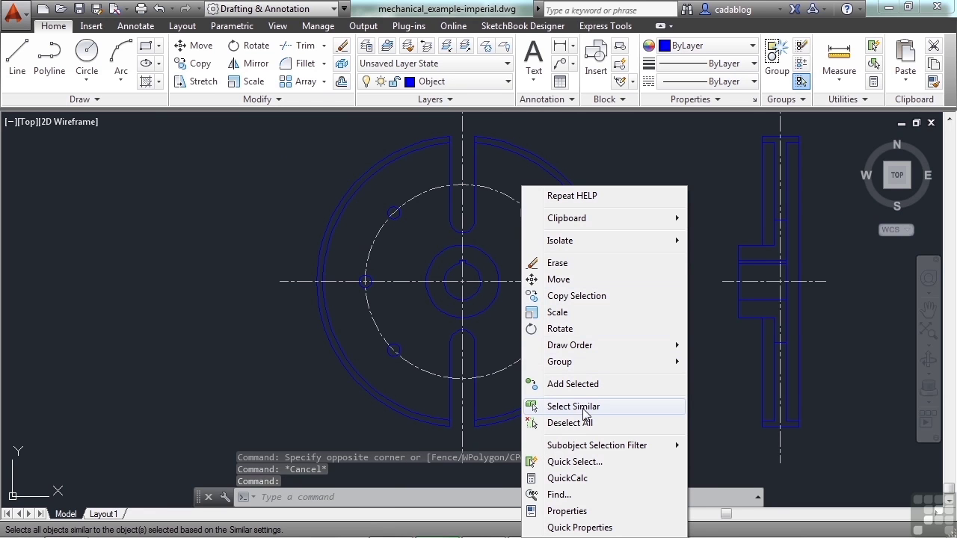
left_click(608, 411)
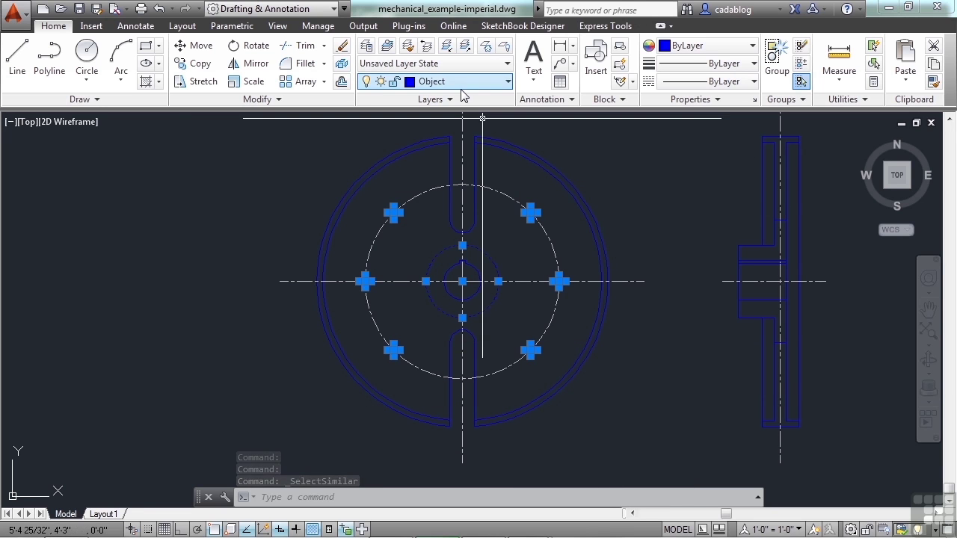
scroll(439, 271, "up", 6)
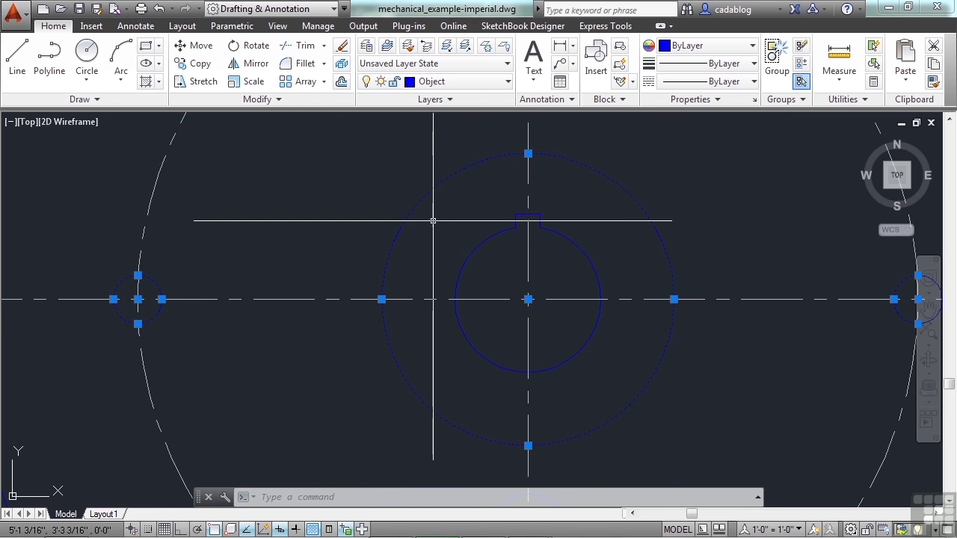
left_click(433, 222)
left_click(387, 196, "shift")
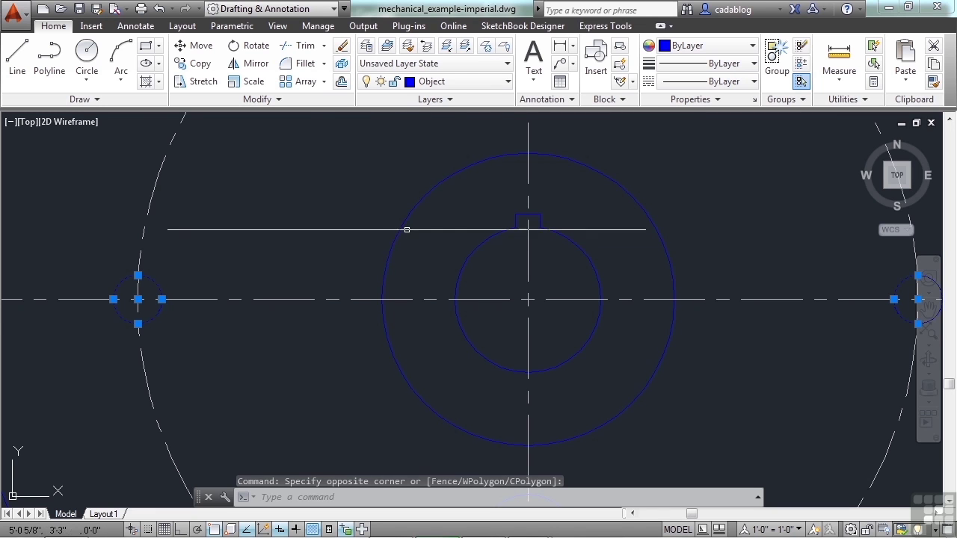
- Clear the selection and window-select the top-right, right and lower-right bolt holes
scroll(407, 230, "down", 3)
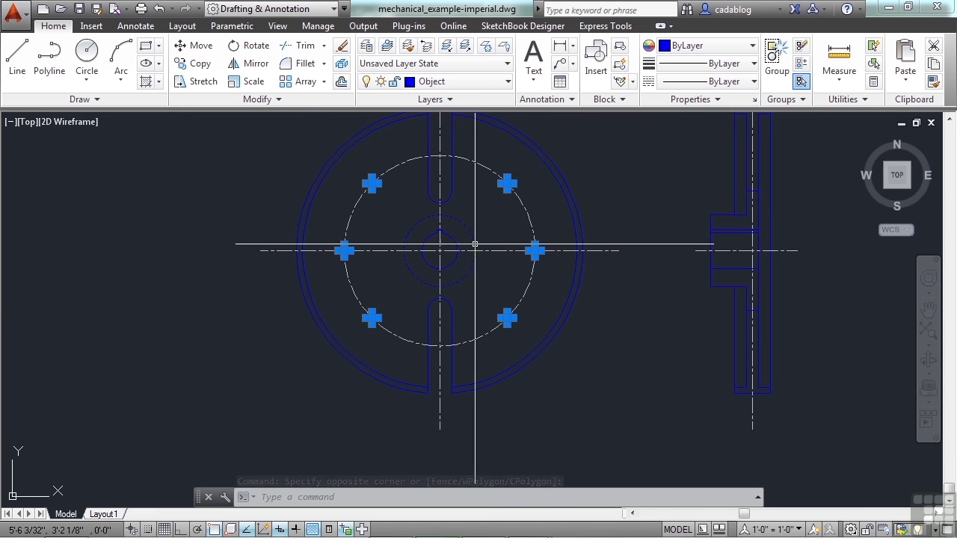
key("Escape")
scroll(503, 202, "up", 3)
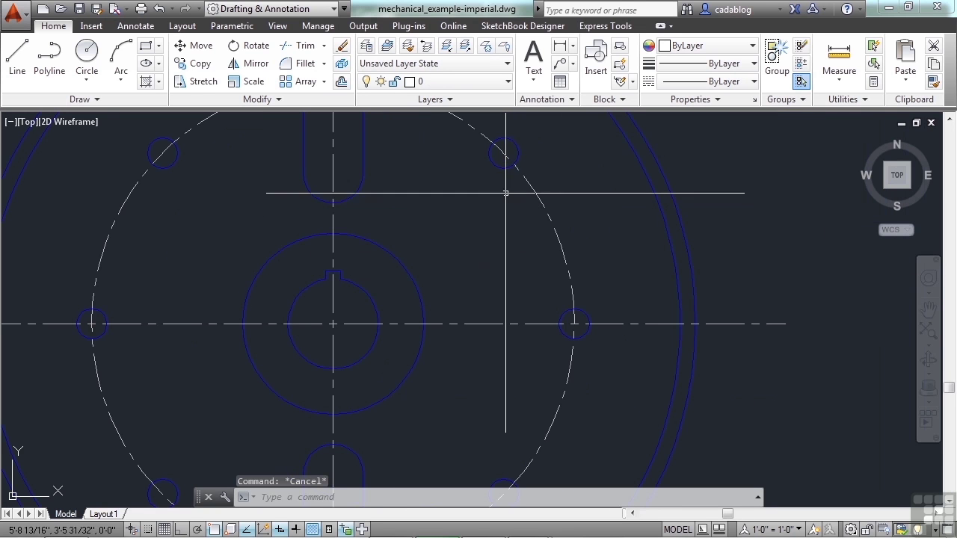
left_click(503, 169)
left_click(519, 252)
left_click(580, 358)
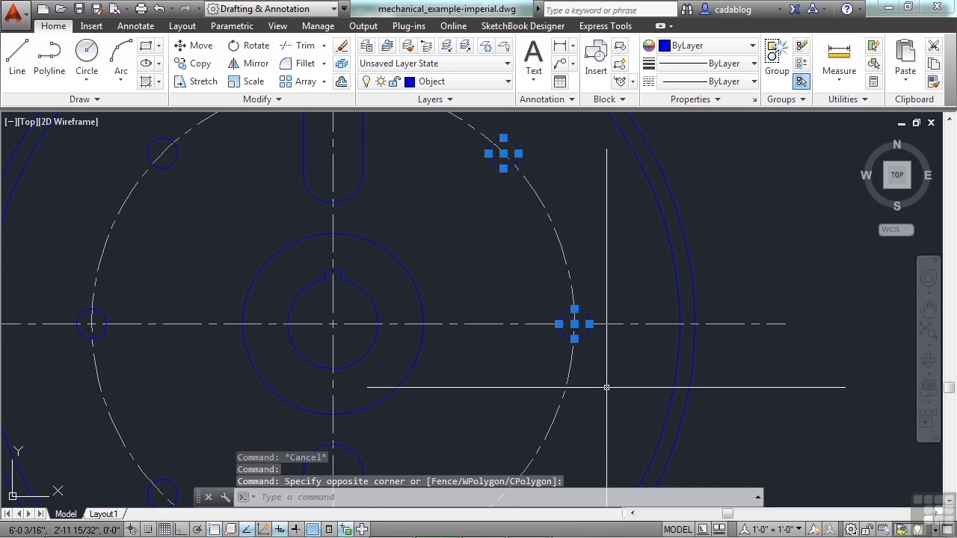
middle_click_drag(606, 387, 668, 185)
left_click(527, 258)
left_click(595, 315)
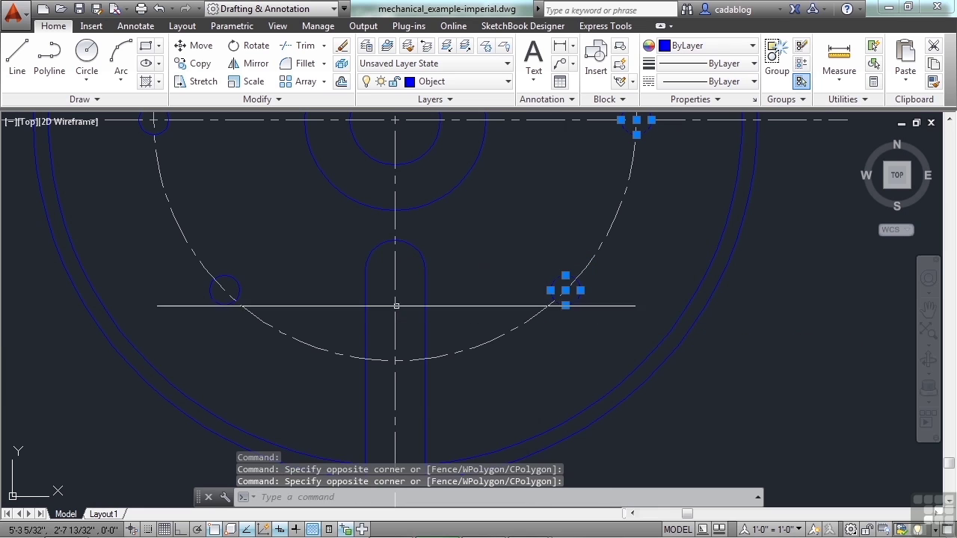
- Add the lower-left, left and upper-left bolt holes to the selection and recentre the view
left_click(162, 264)
left_click(257, 324)
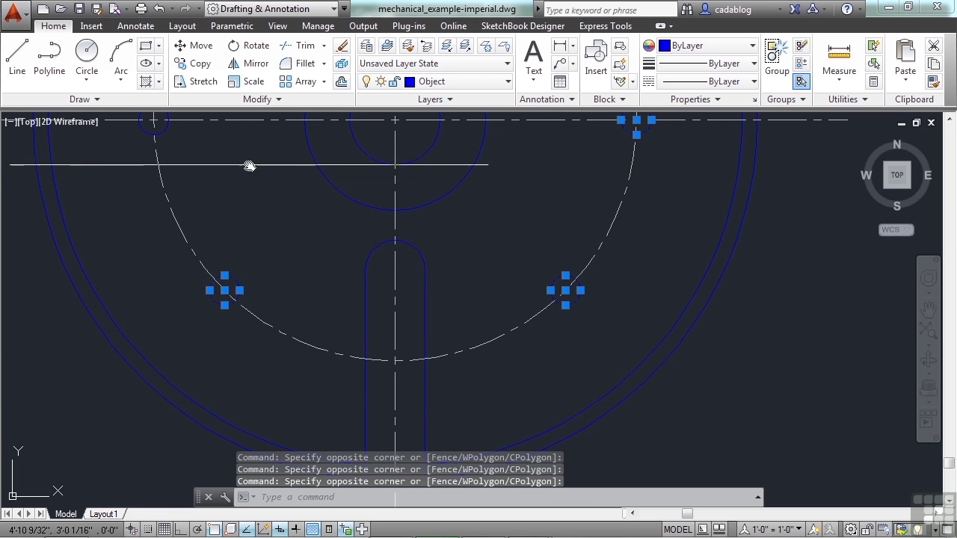
middle_click_drag(252, 174, 341, 286)
left_click(207, 266)
left_click(269, 196)
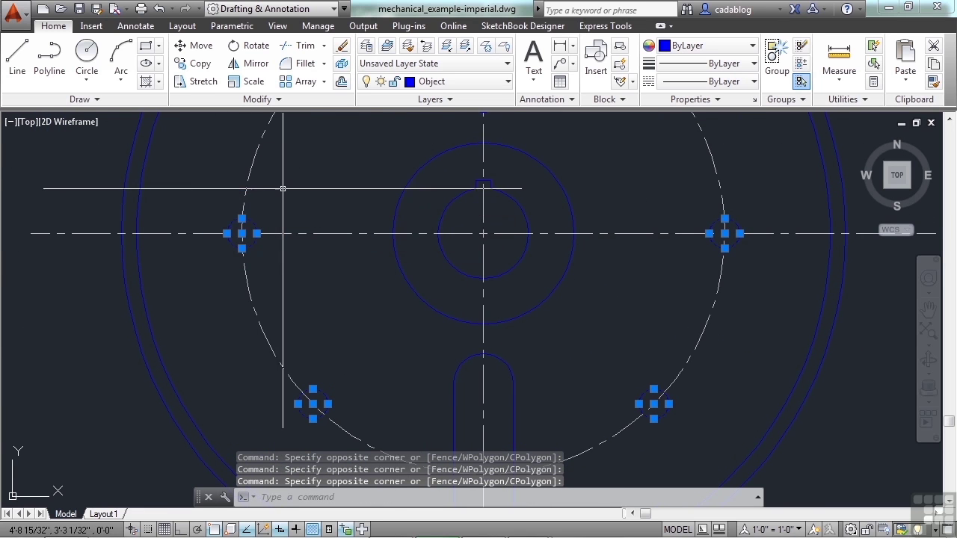
middle_click_drag(380, 186, 347, 344)
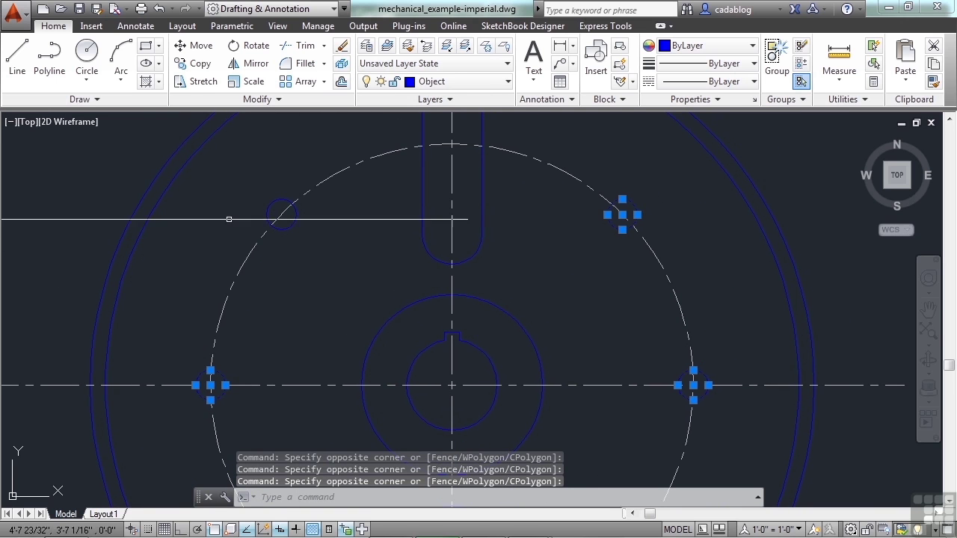
left_click(241, 175)
left_click(321, 267)
scroll(327, 250, "down", 4)
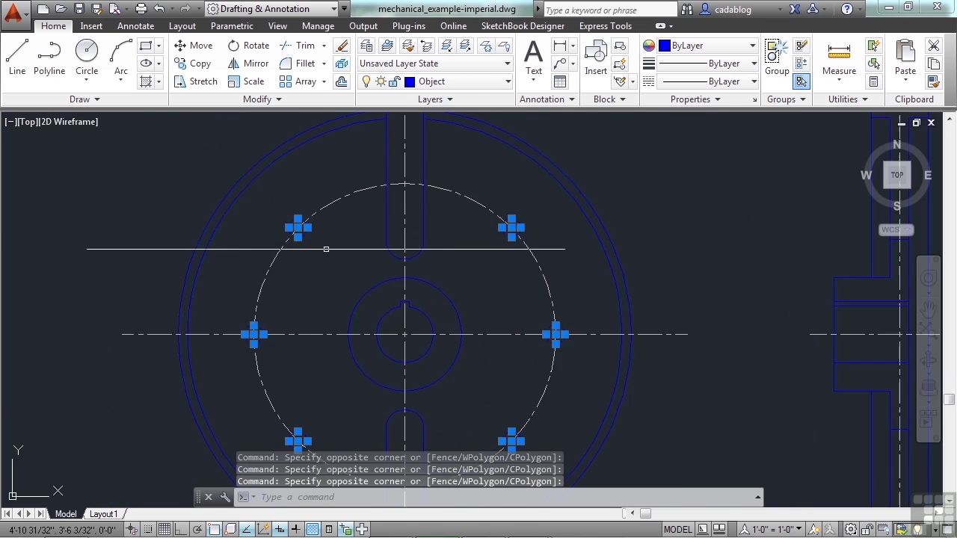
middle_click_drag(334, 275, 374, 242)
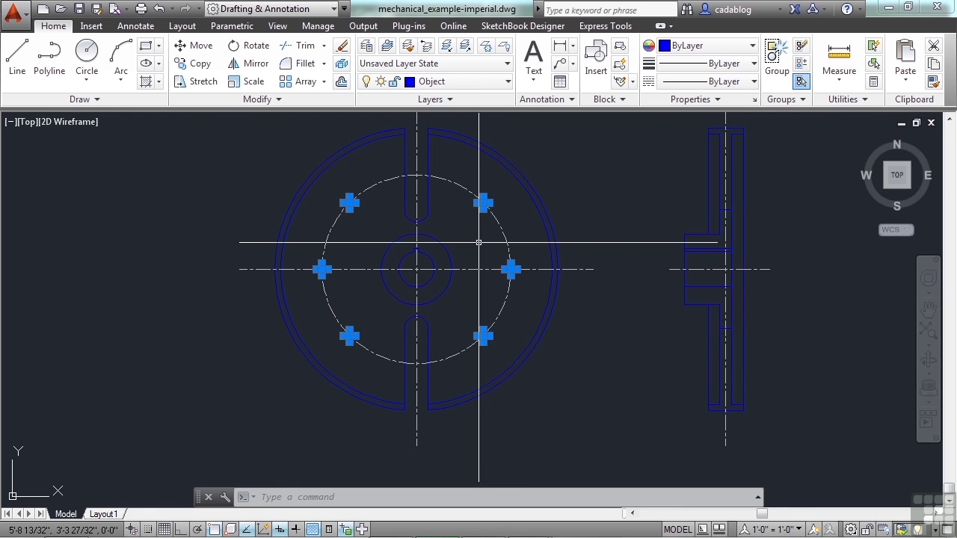
- Erase the six bolt holes with ERASE, restore them with Ctrl+Z, then select the bolt circle
type("ER")
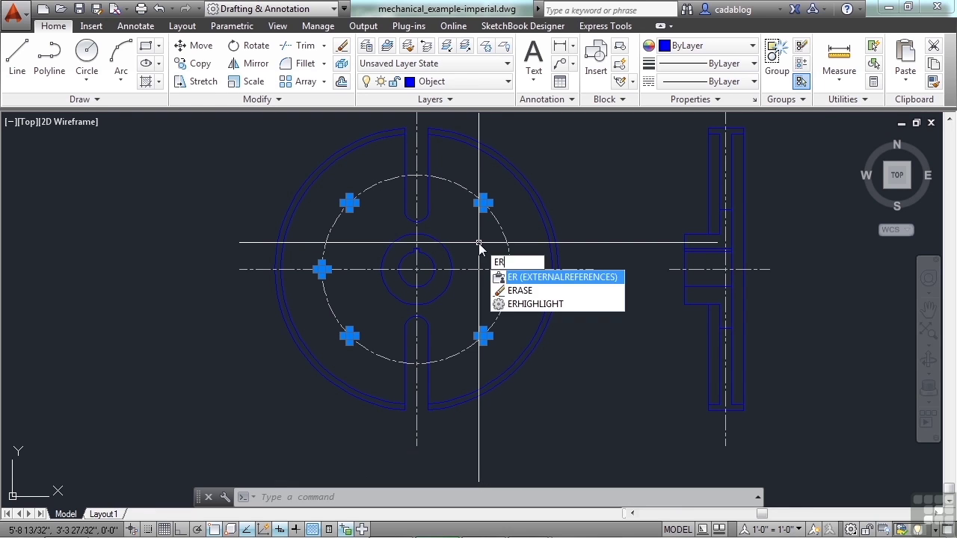
type("ase")
key("Return")
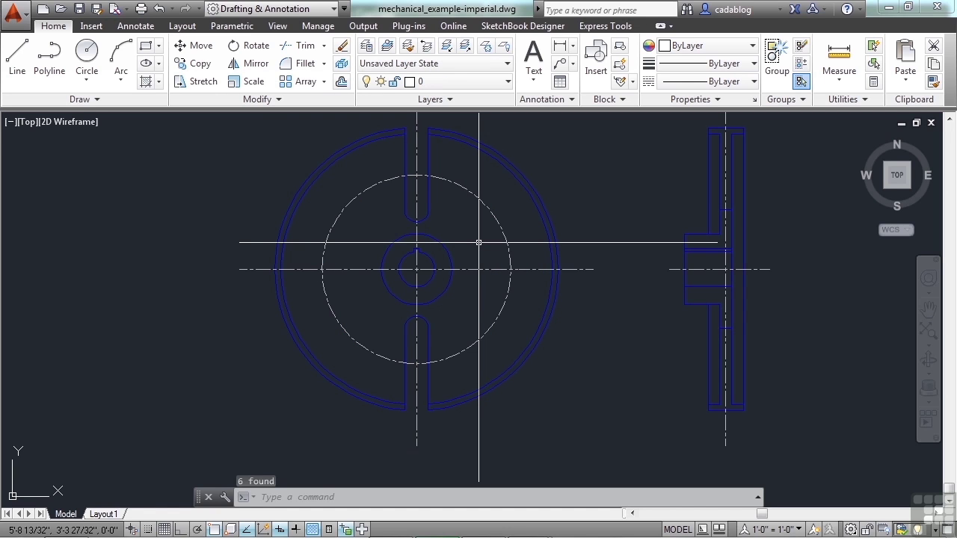
key("ctrl+z")
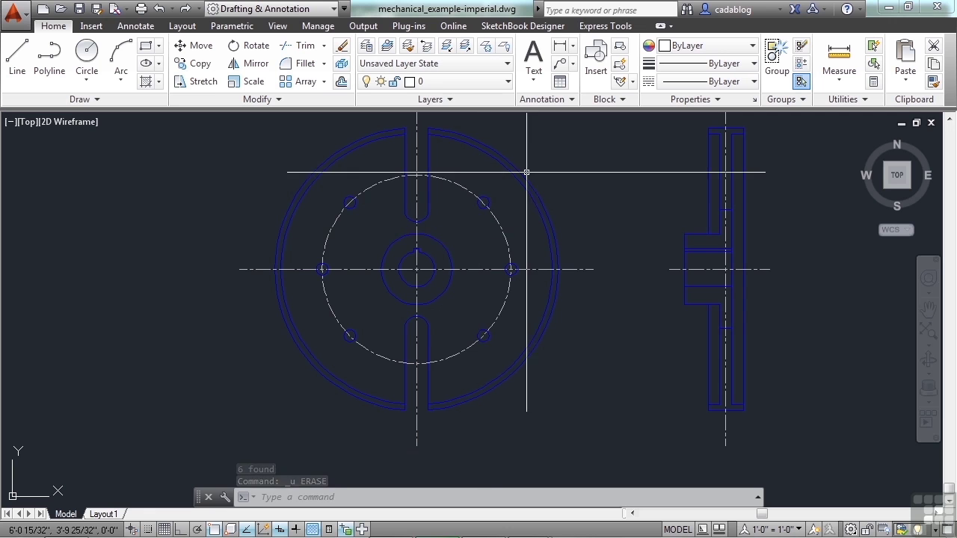
left_click(495, 219)
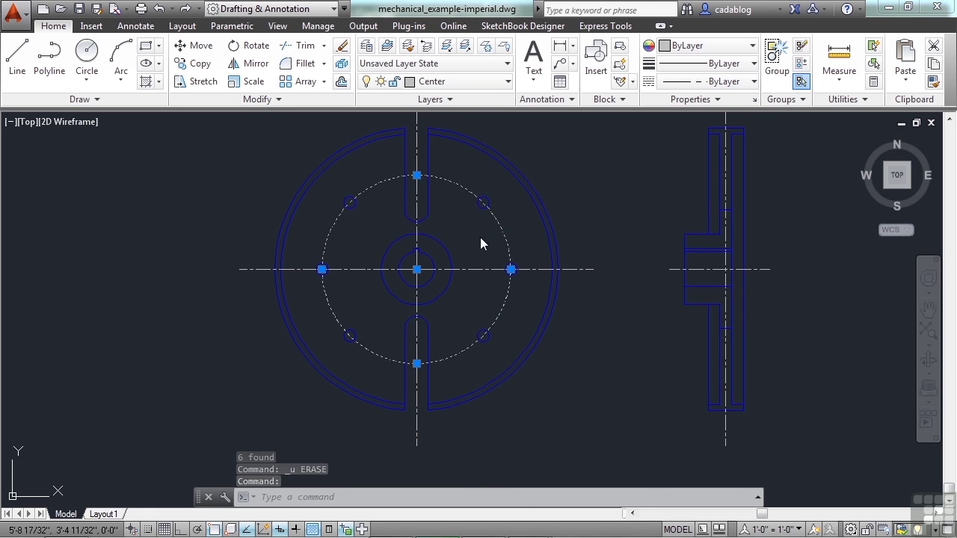
- Use Select Similar on the selected circles to pick all matching objects, then clear the selection
right_click(482, 241)
mouse_move(543, 448)
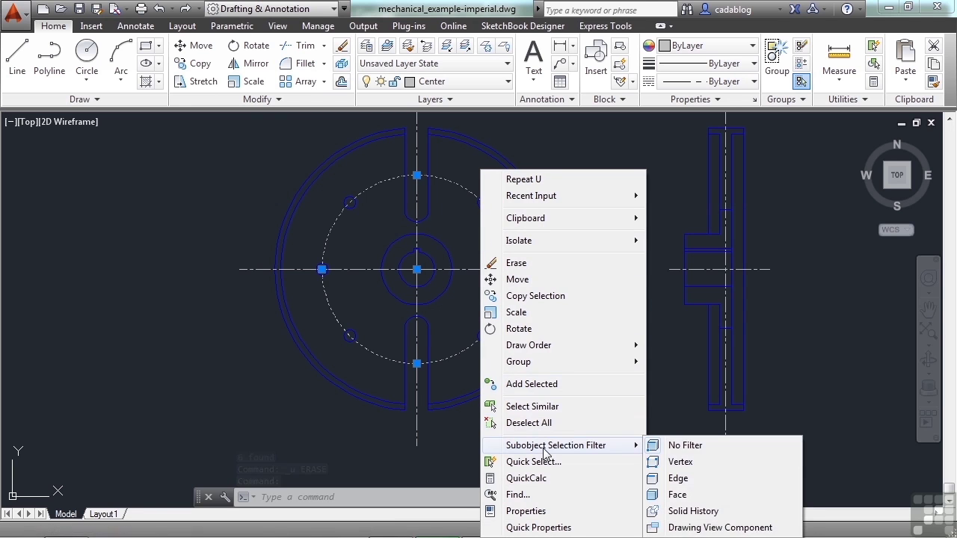
left_click(566, 410)
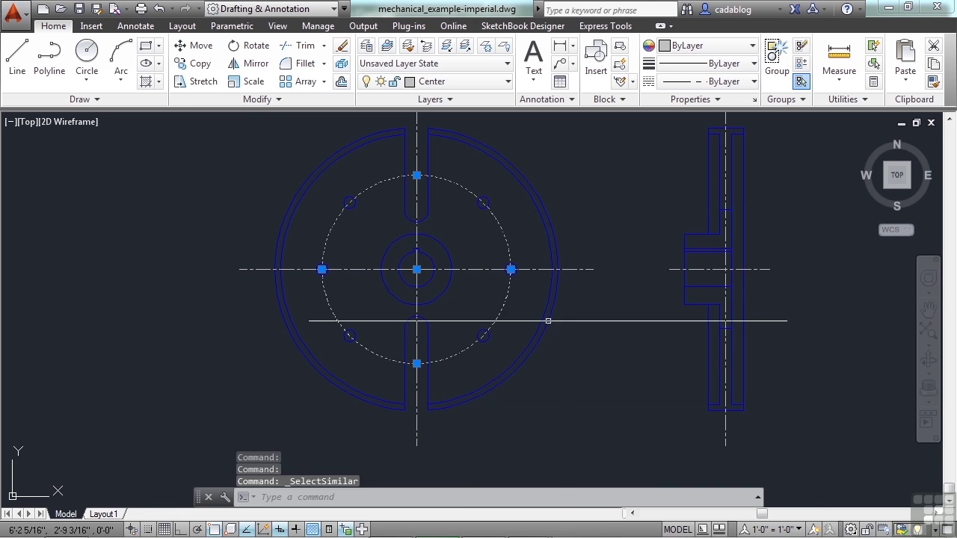
scroll(513, 313, "down", 6)
scroll(501, 277, "up", 4)
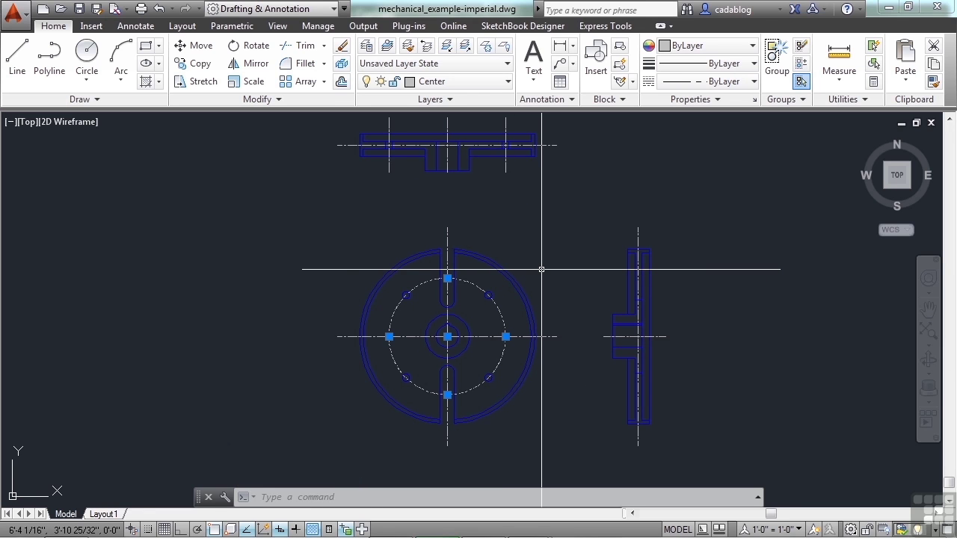
key("Escape")
- Select every centerline via Select Similar from the horizontal centerline, then deselect them
left_click(487, 336)
right_click(489, 342)
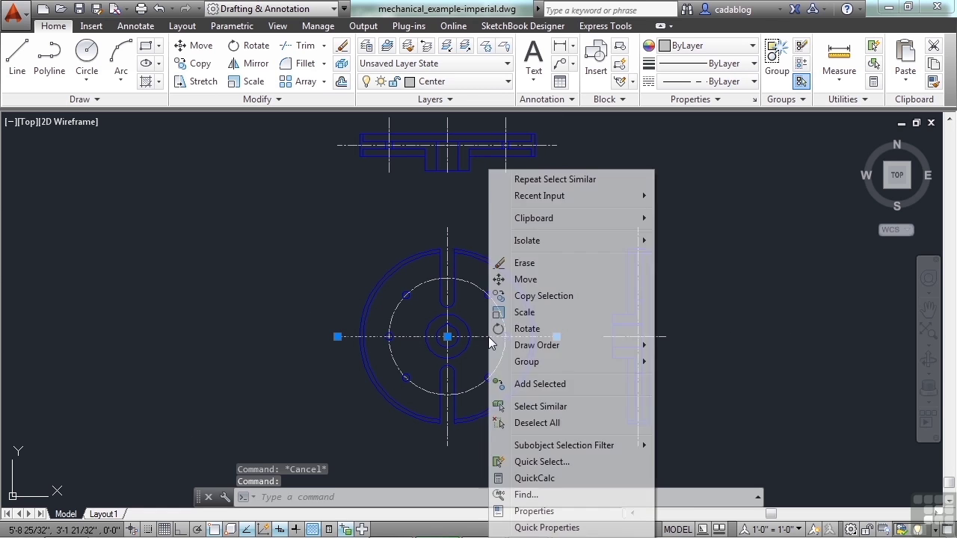
left_click(554, 407)
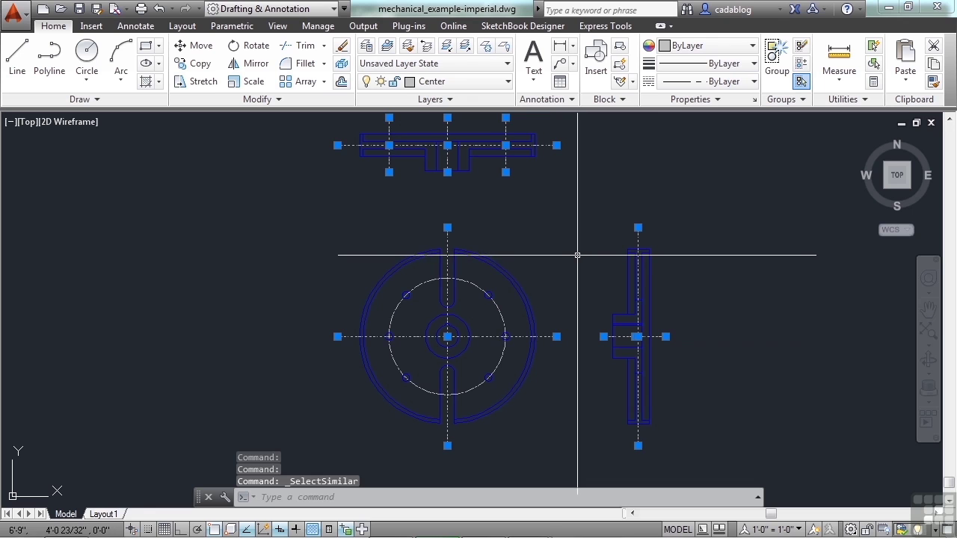
key("Escape")
key("Escape")
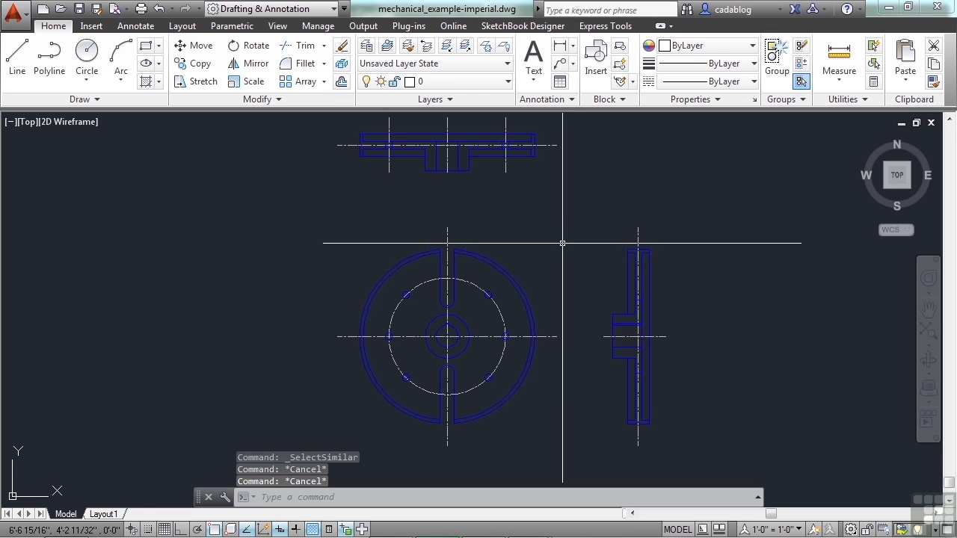
- Run SELECTSIMILAR from autocomplete and enter its Settings option to reach Select Similar Settings
type("SE")
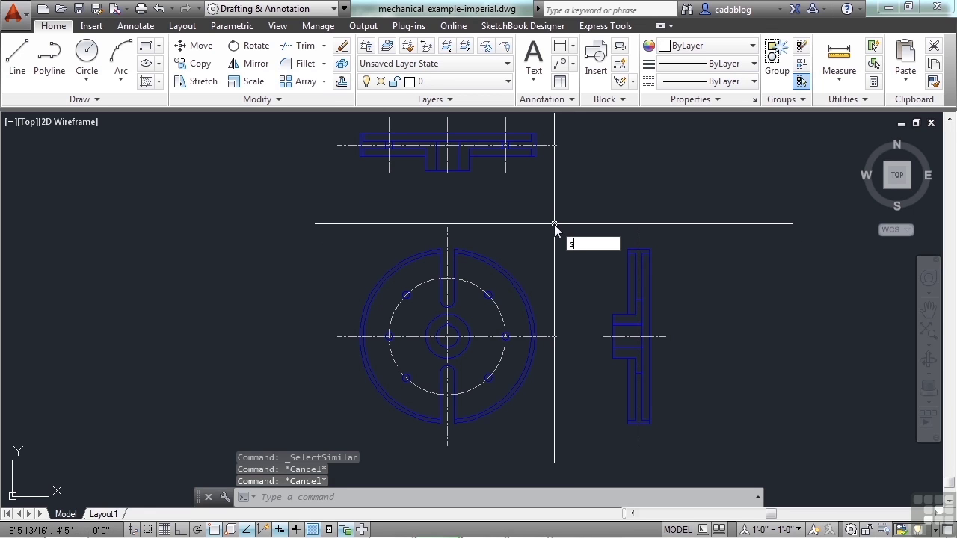
type("le")
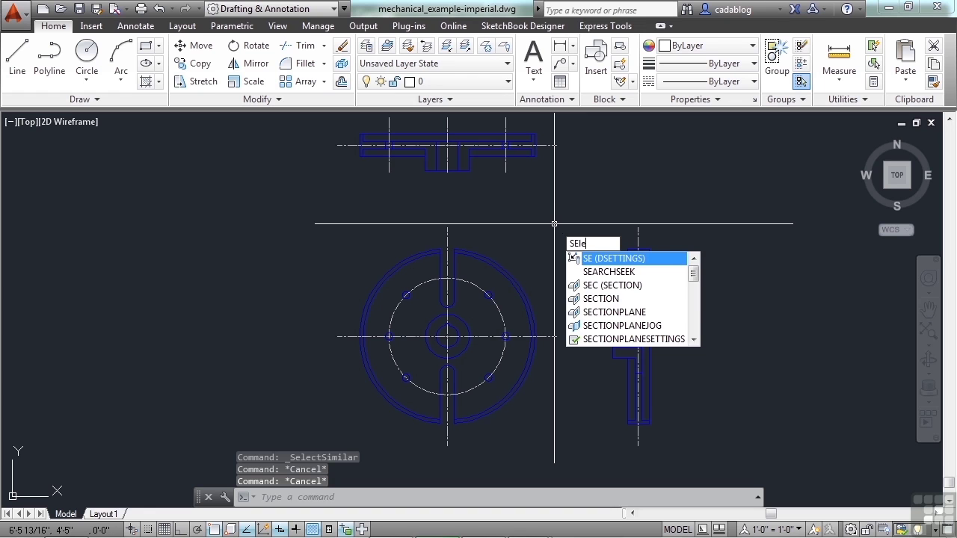
type("ctSIMILAR")
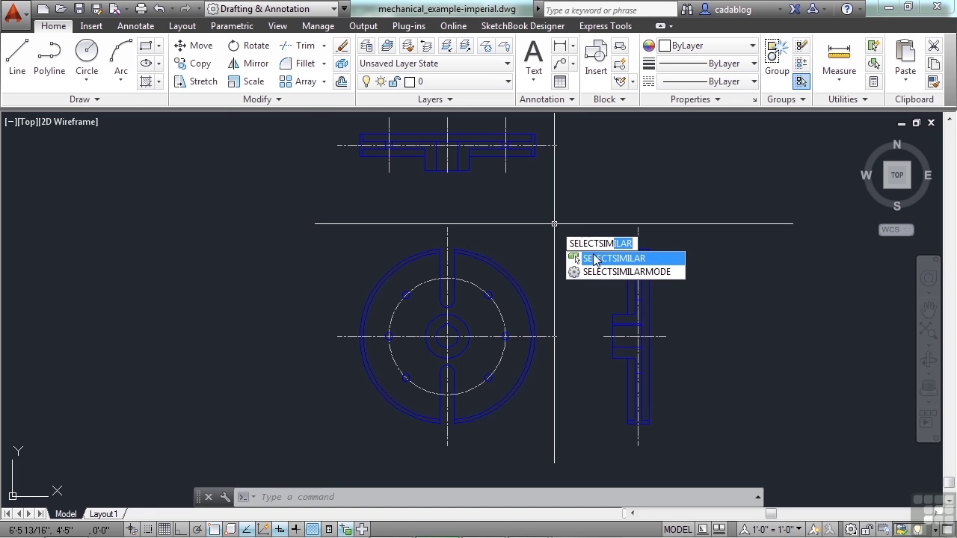
left_click(596, 260)
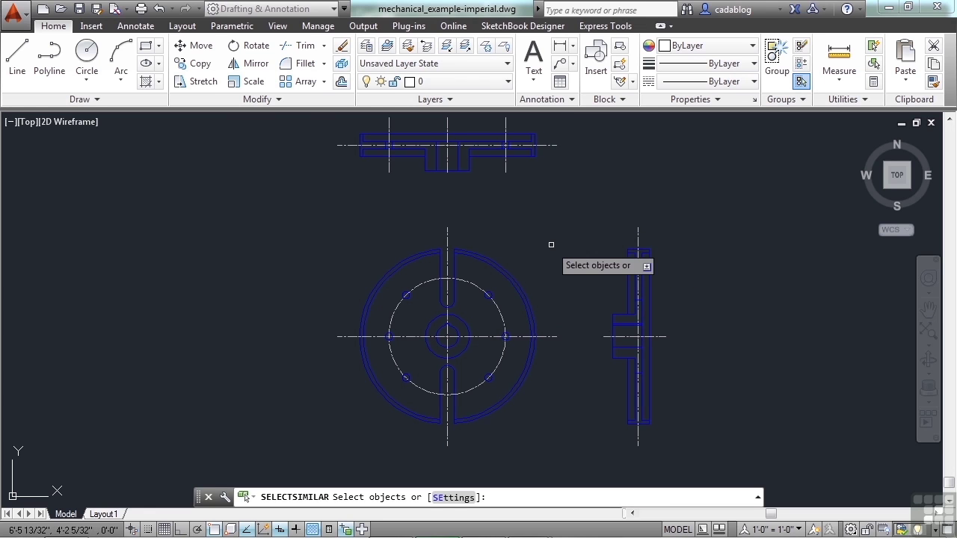
type("se")
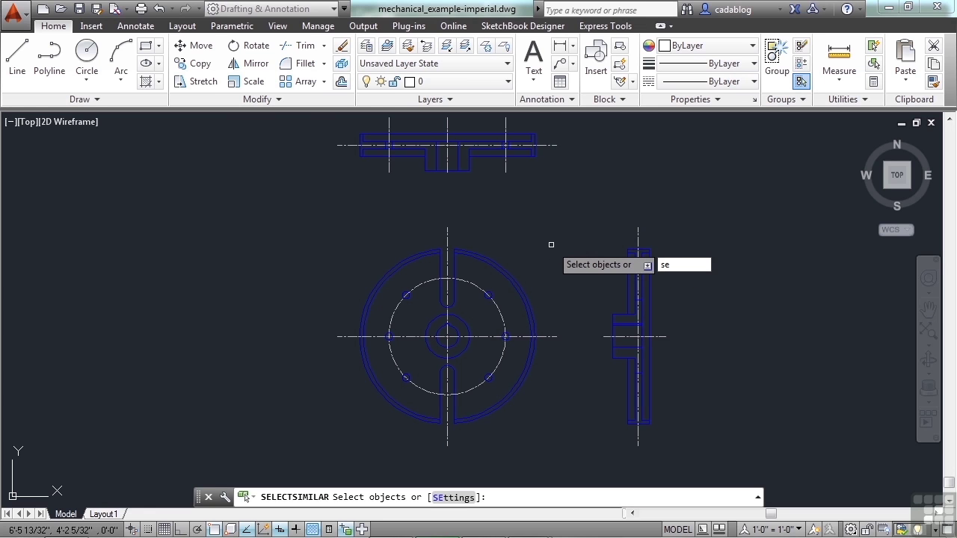
key("Return")
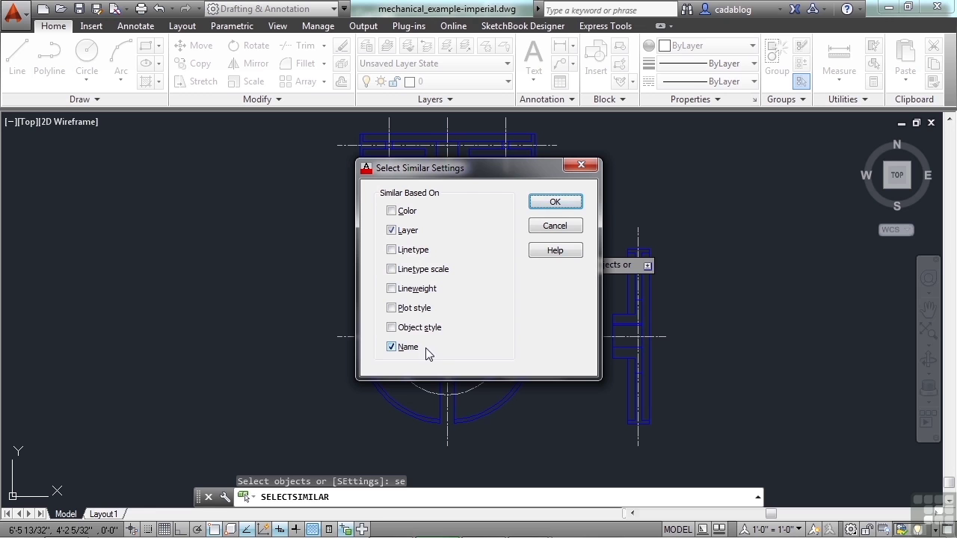
- Move the settings dialog aside, uncheck Name so only Layer is matched, and confirm
left_click_drag(493, 171, 202, 191)
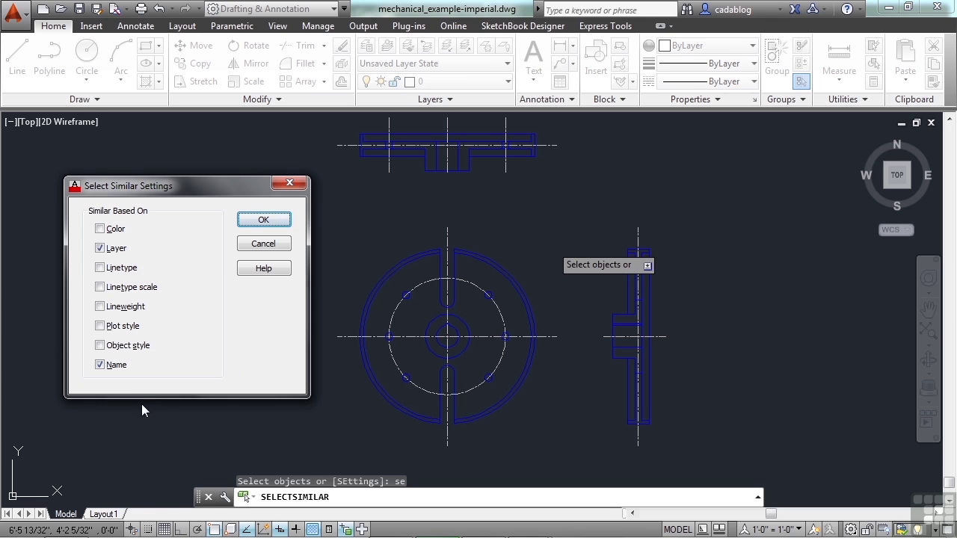
left_click(100, 366)
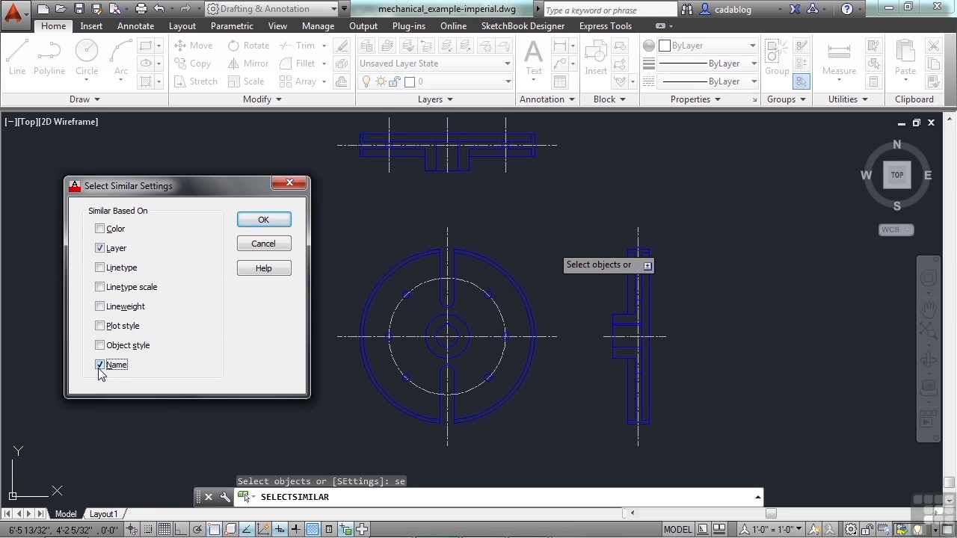
left_click(263, 220)
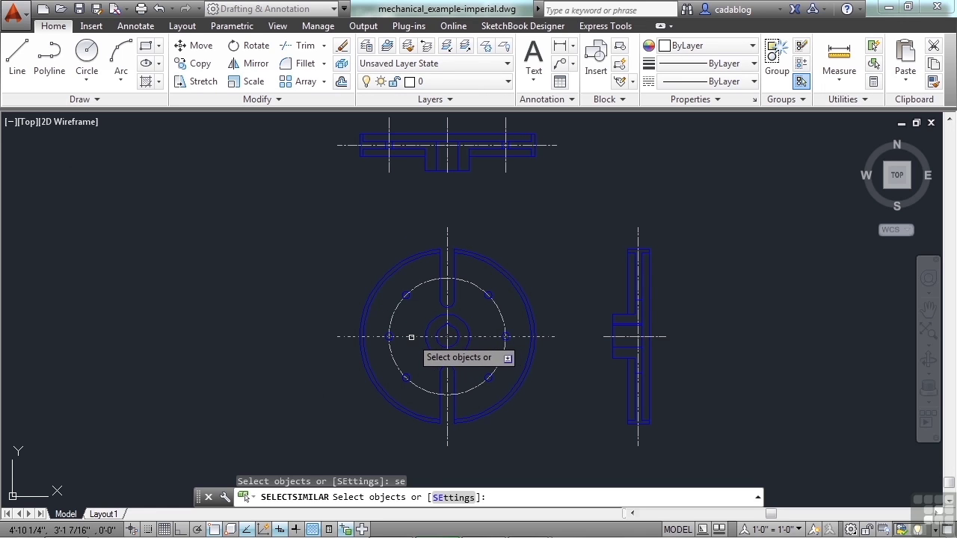
- Pick one centerline to select all Center-layer objects, then clear the selection
left_click(410, 348)
key("Return")
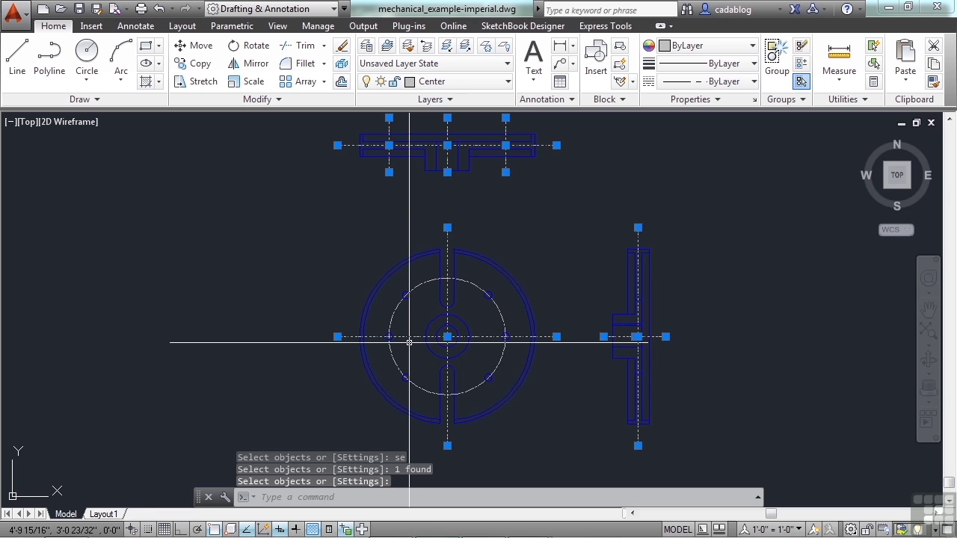
mouse_move(410, 342)
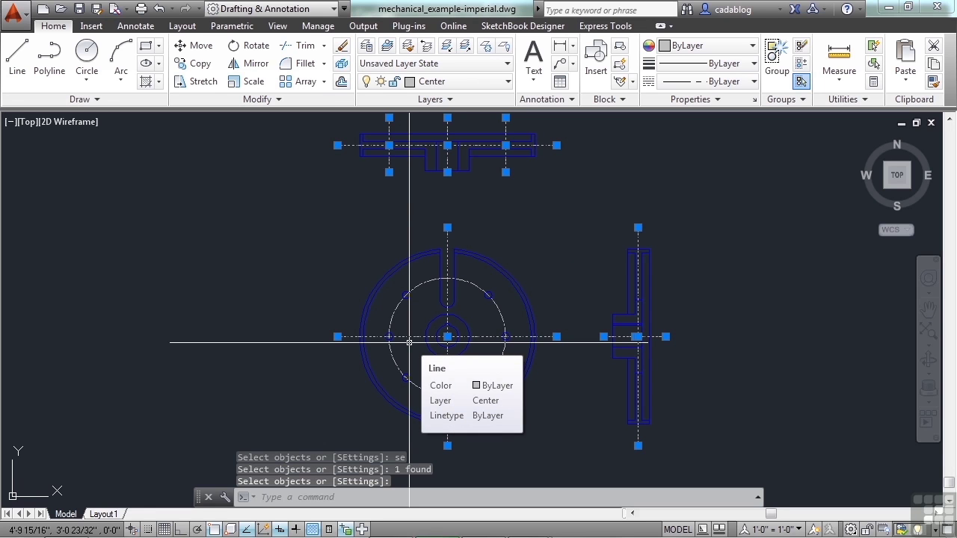
key("Escape")
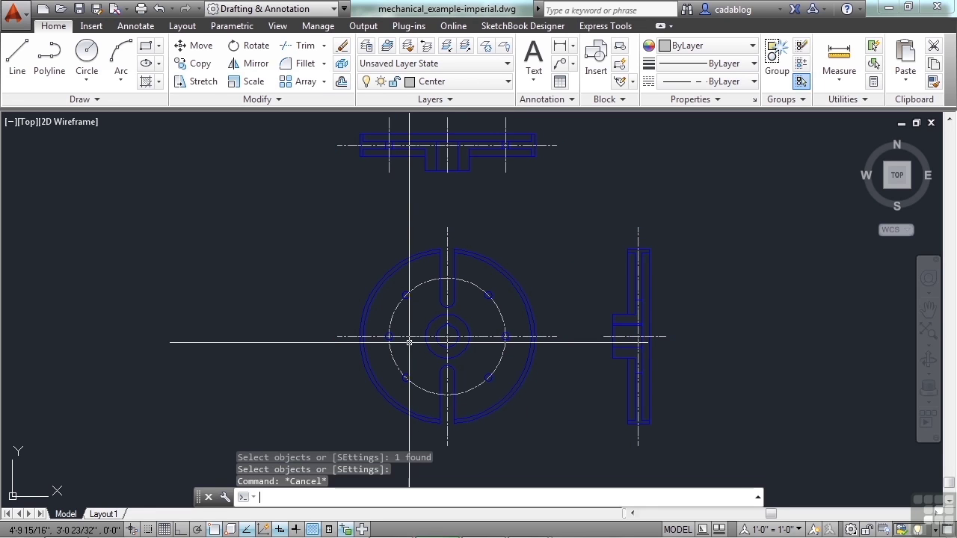
key("Up")
- Repeat Select Similar, enter SE for Settings, recheck Name alongside Layer, and confirm with OK
key("Return")
type("se")
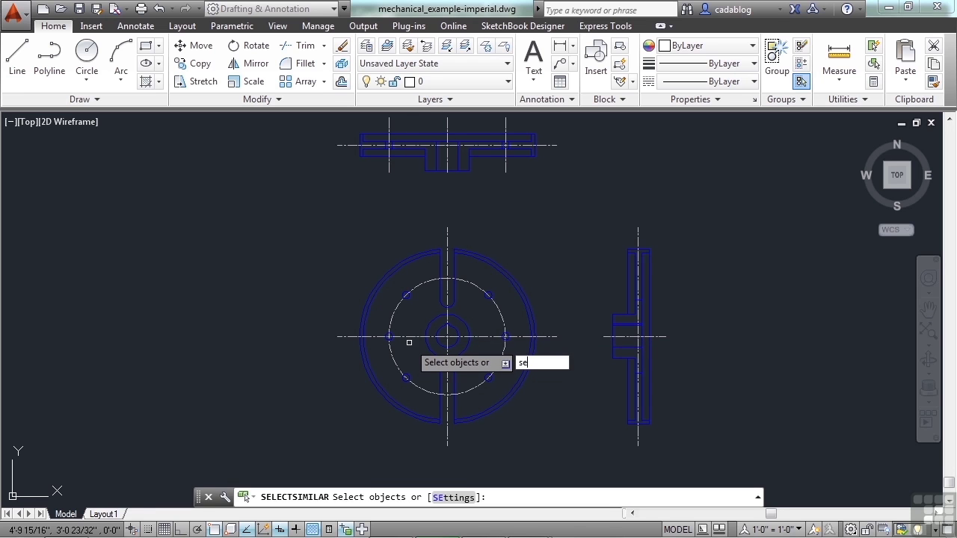
key("Return")
left_click(108, 365)
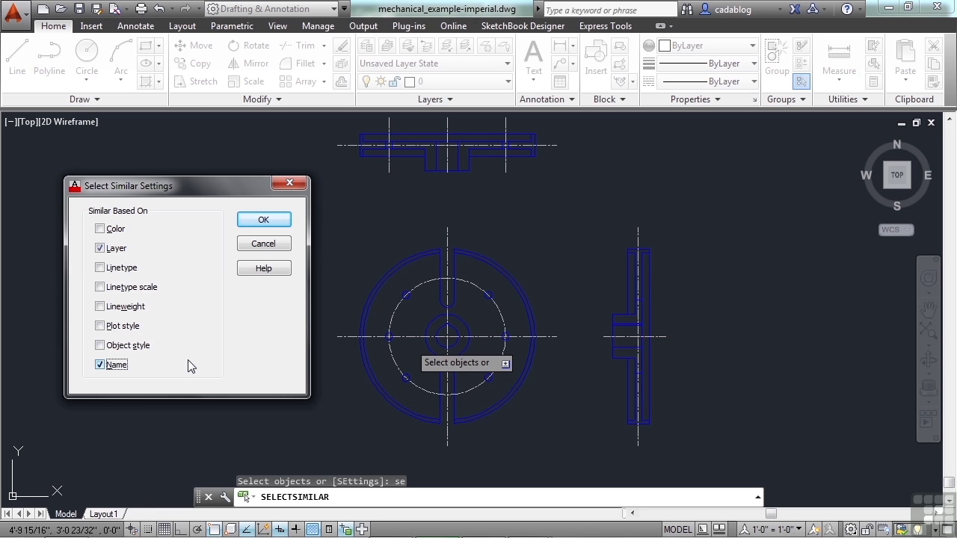
left_click(275, 221)
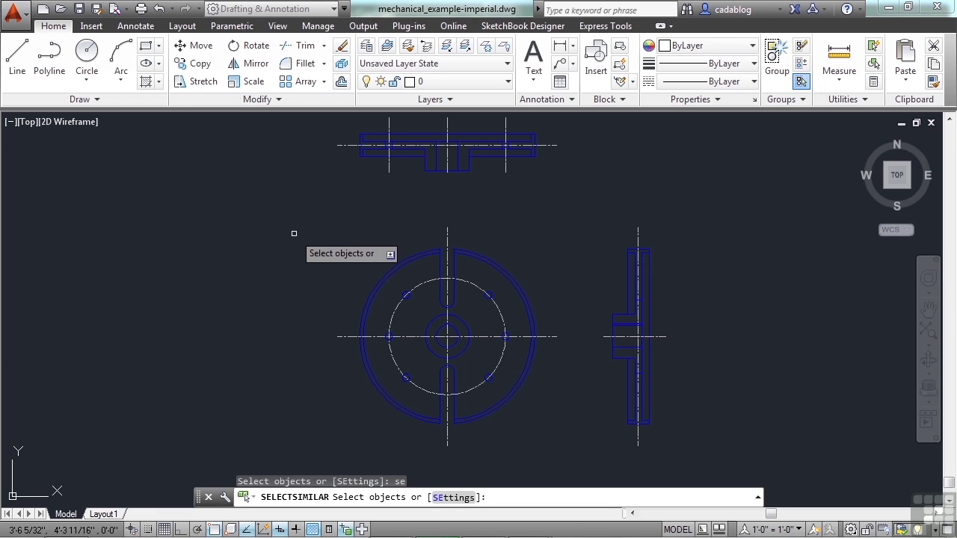
- Cancel the pending SELECTSIMILAR command, leaving the command line idle
key("Escape")
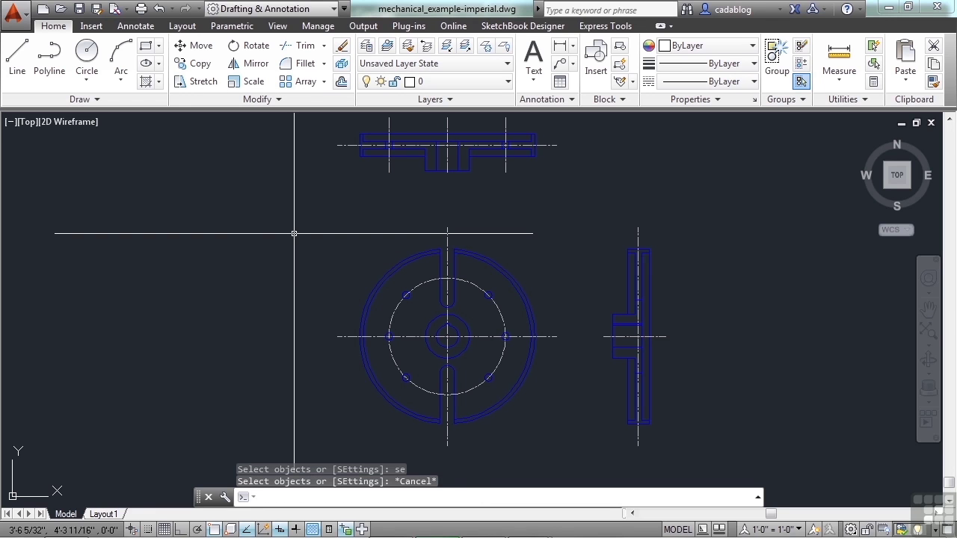